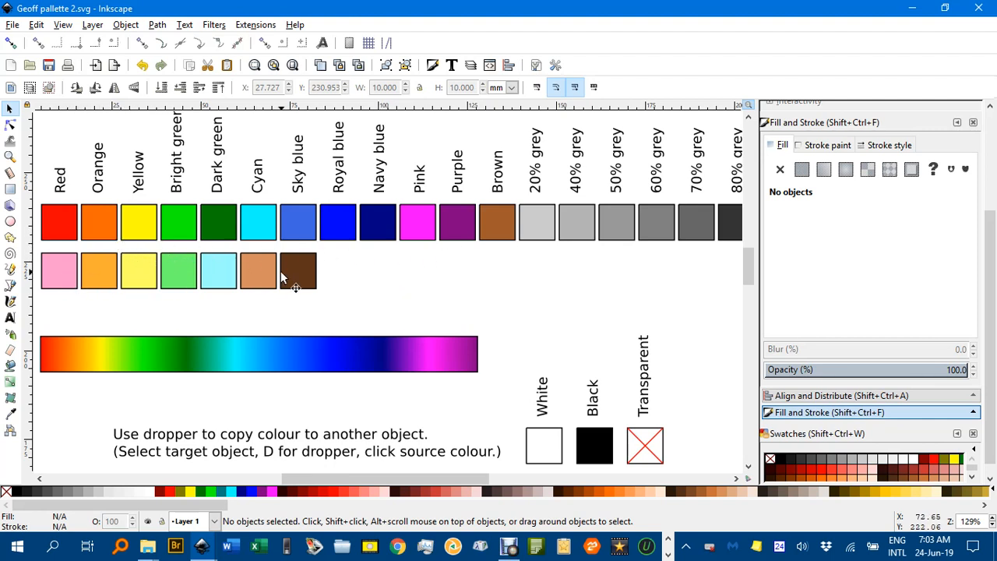
Step: Inspect the RGB fill values of the light pink square and the red square above it, leaving nothing selected
click(64, 276)
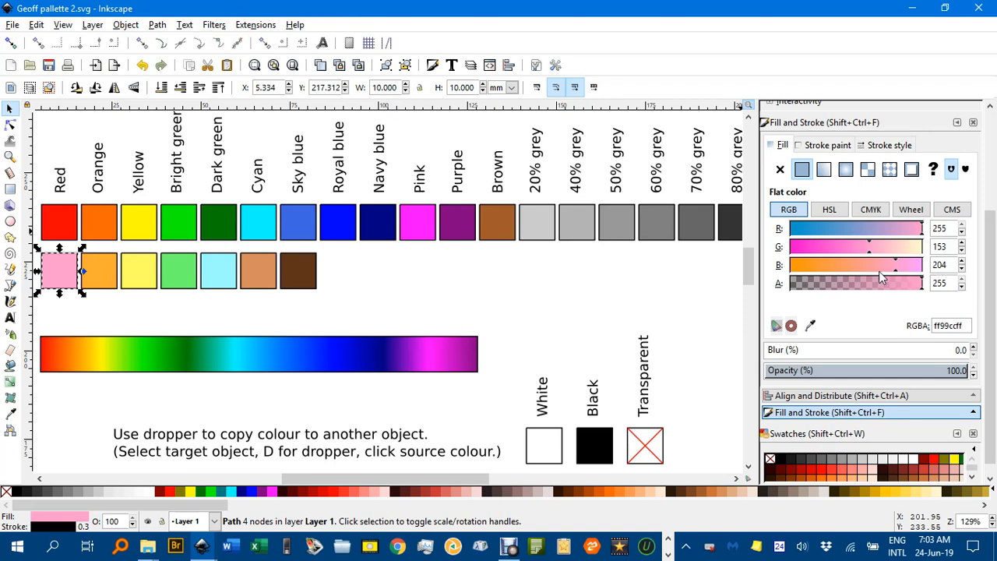
click(61, 227)
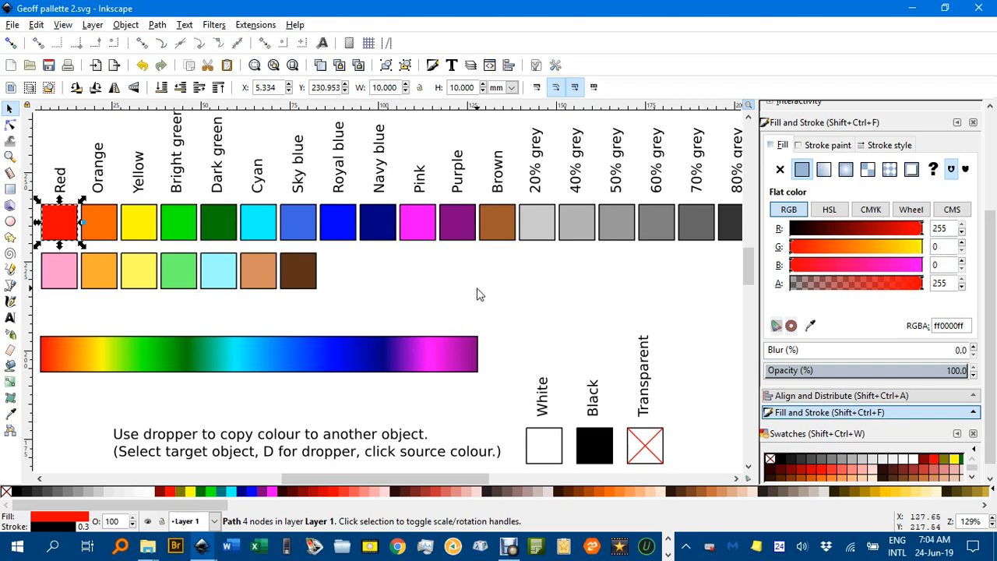
click(420, 293)
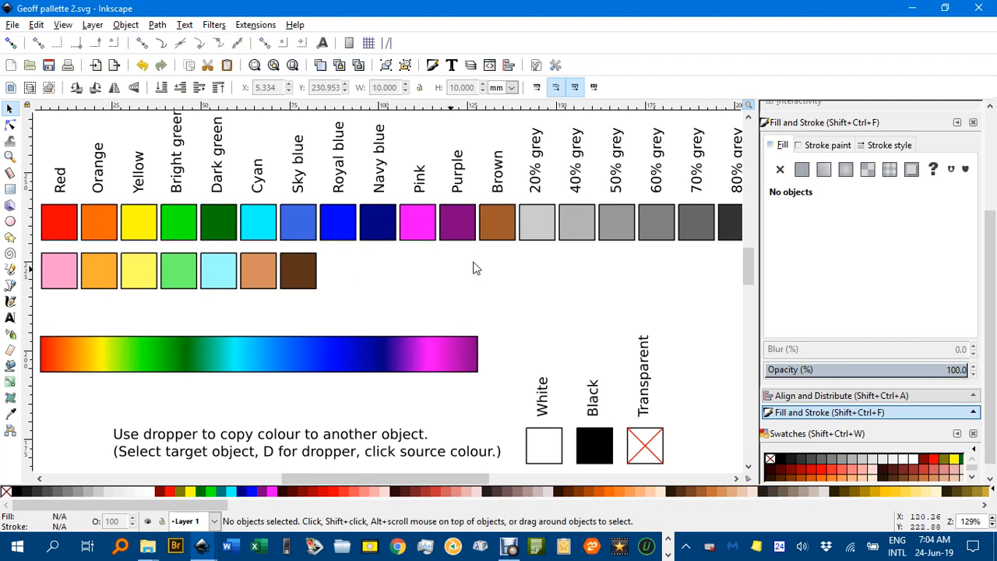
Step: Minimize both open drawing windows and open the folder C:\Program Files\Inkscape\share\palettes from This PC
click(913, 13)
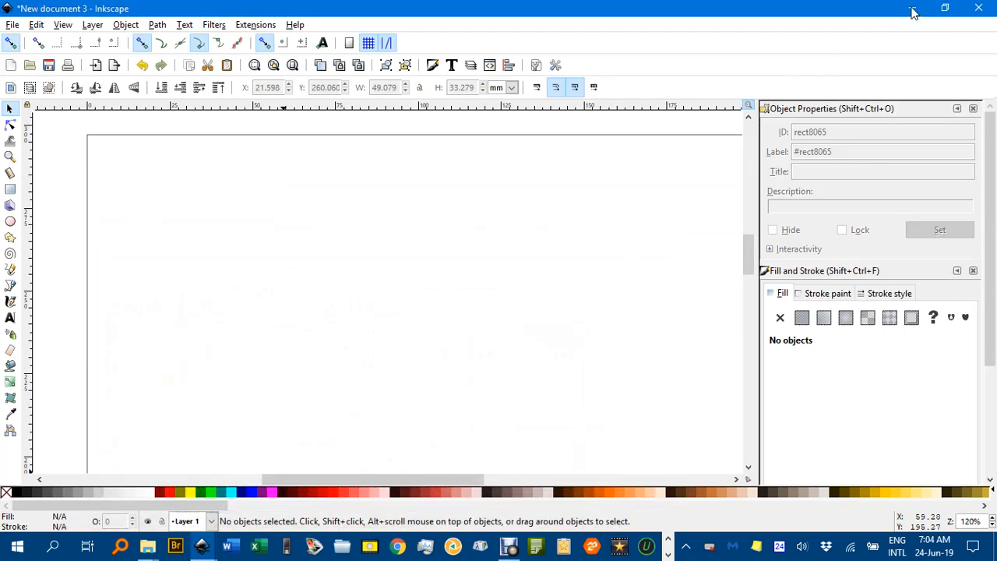
click(913, 13)
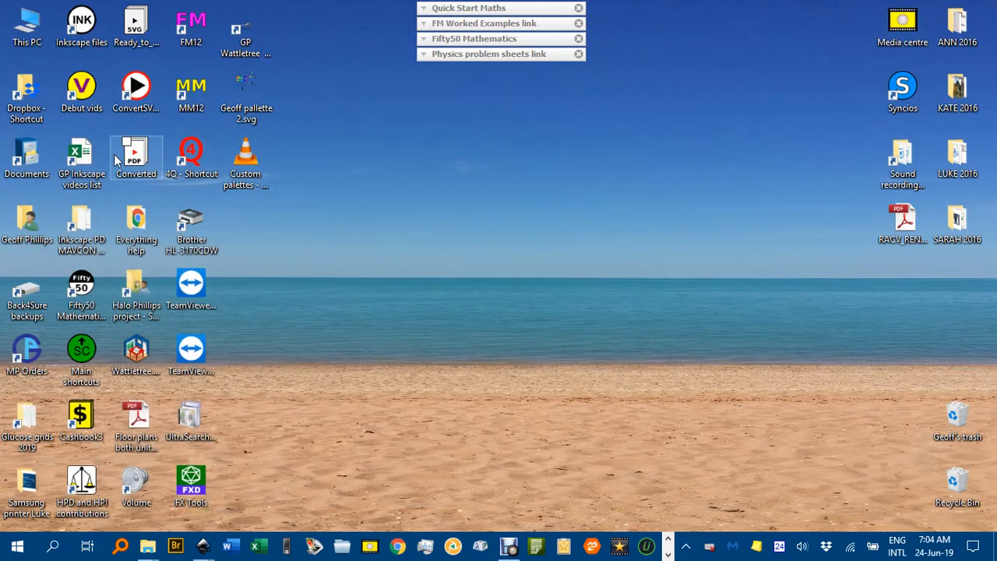
click(41, 33)
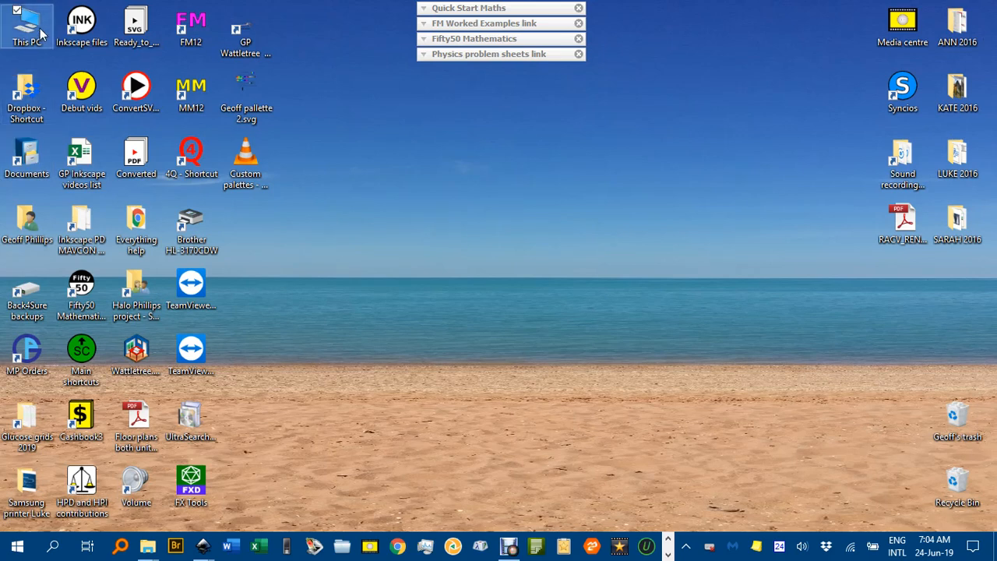
double_click(40, 33)
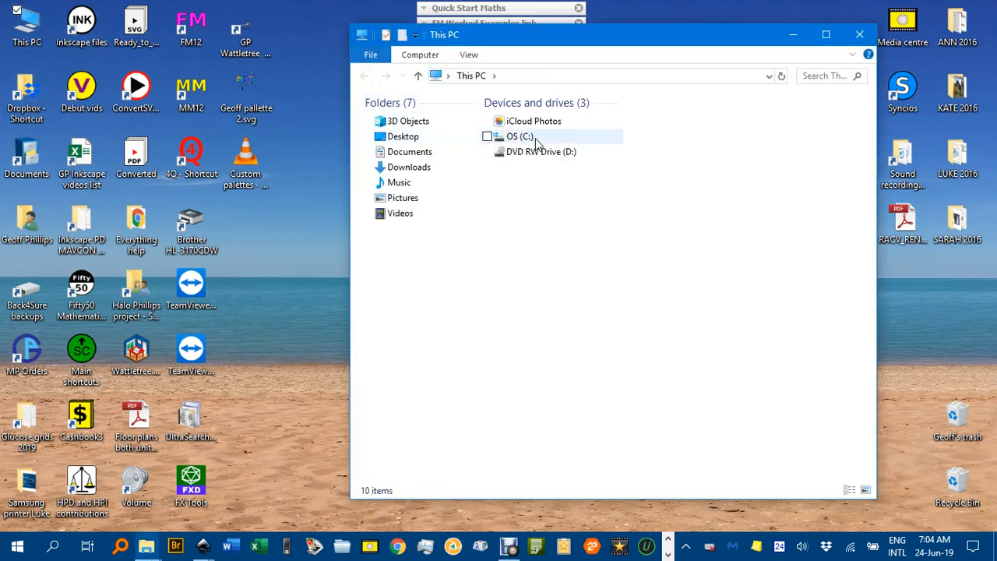
double_click(520, 137)
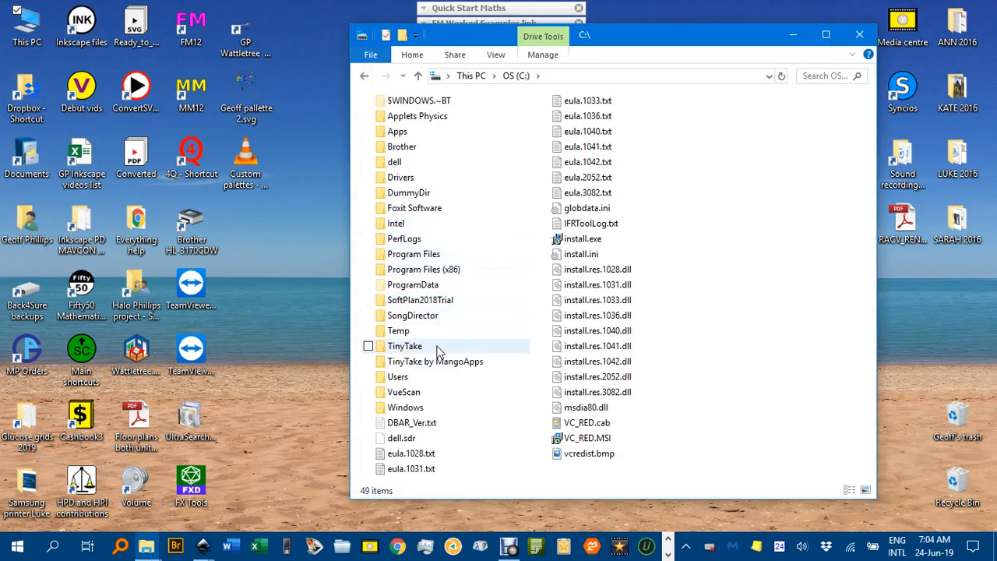
double_click(417, 259)
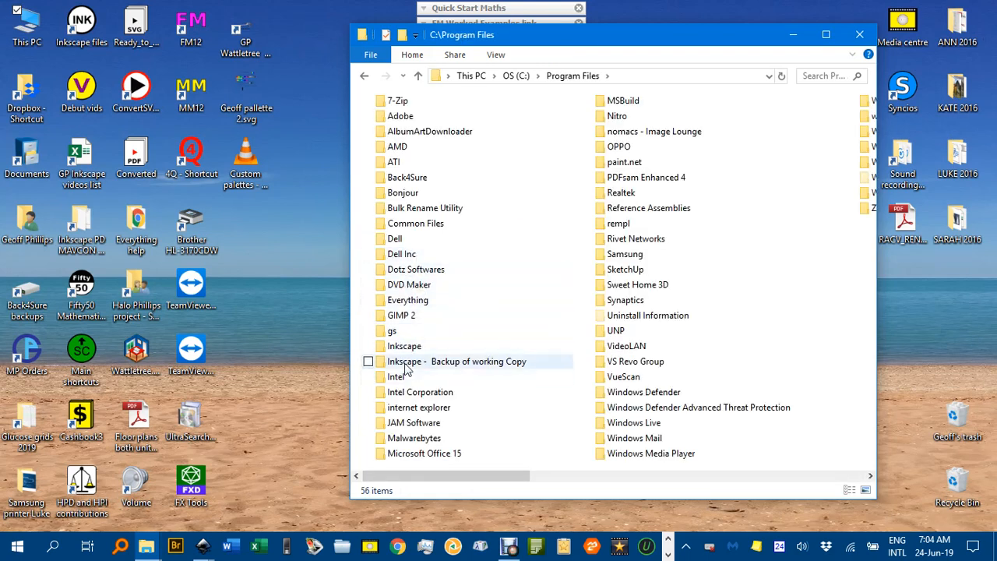
double_click(405, 346)
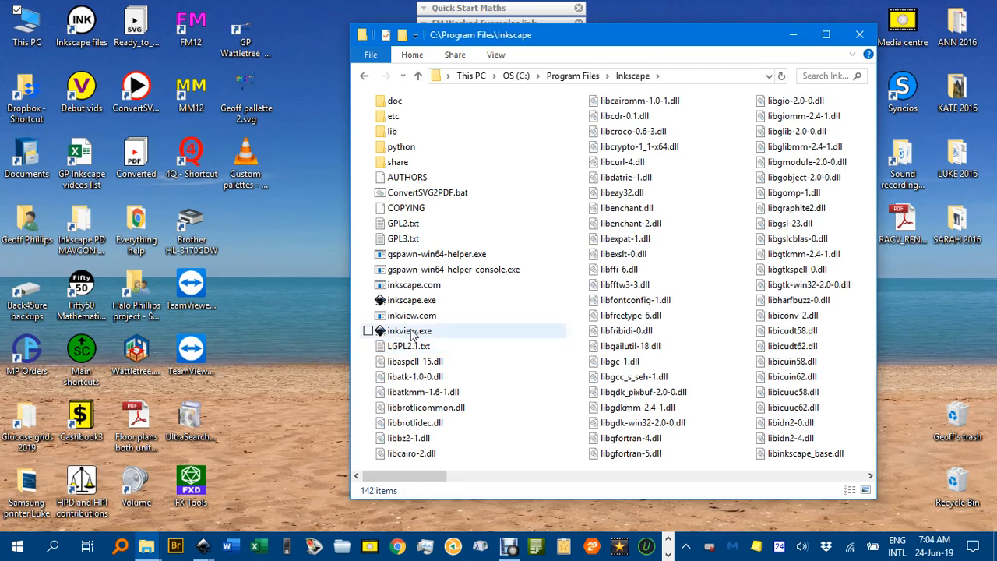
double_click(398, 164)
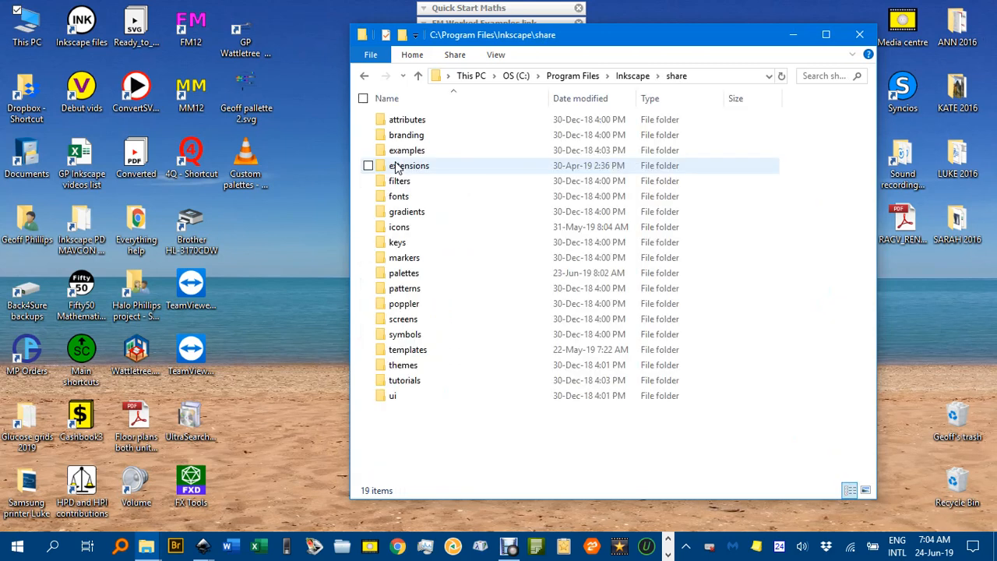
double_click(405, 279)
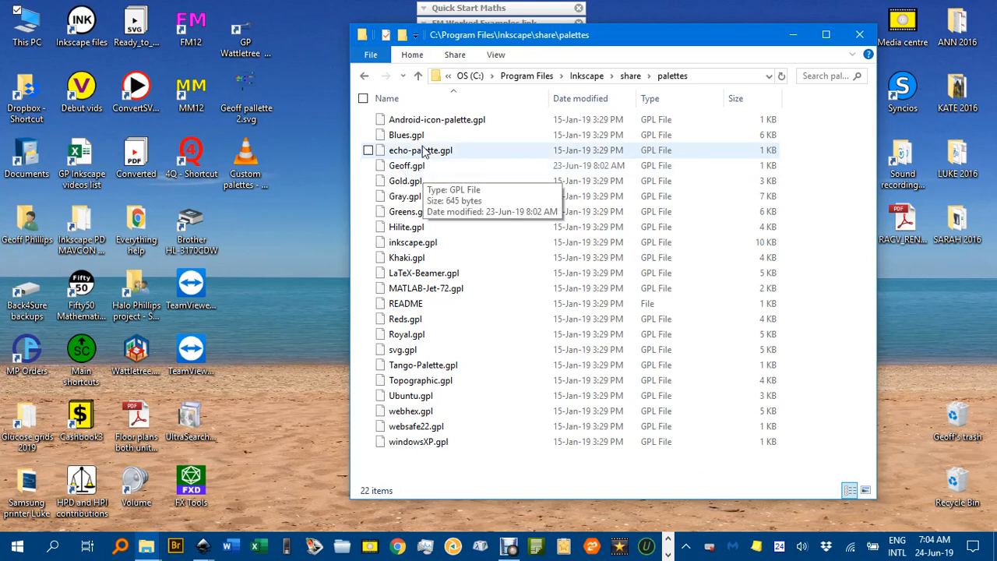
Step: Move the Geoff.gpl palette file out of the palettes folder onto a free area of the desktop
drag(460, 39, 559, 40)
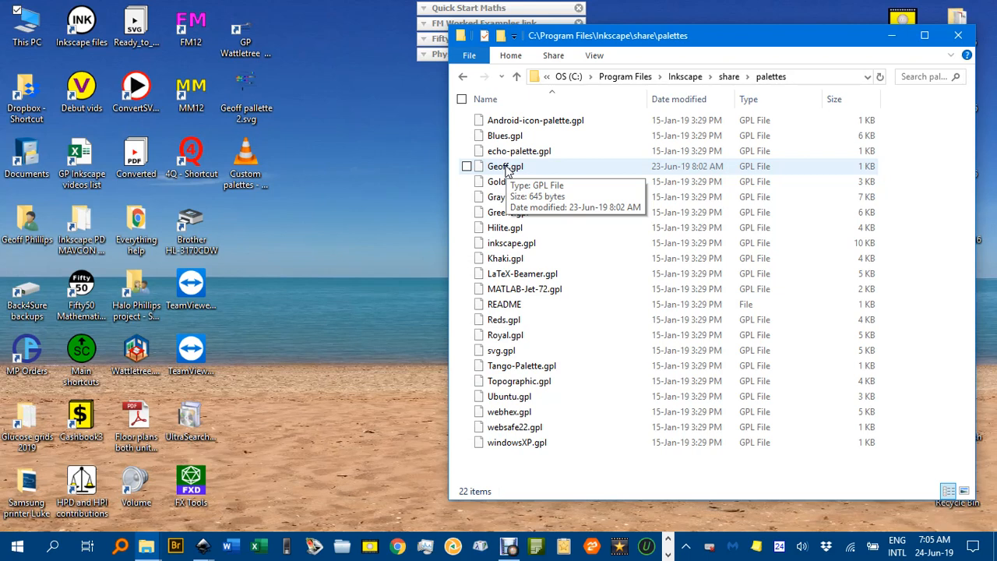
drag(506, 168, 343, 247)
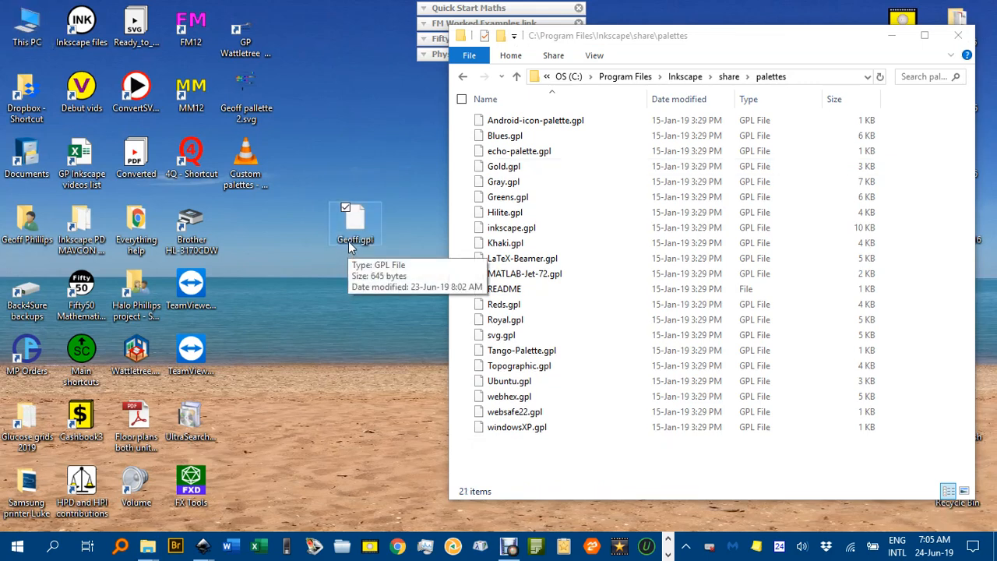
drag(348, 241, 354, 166)
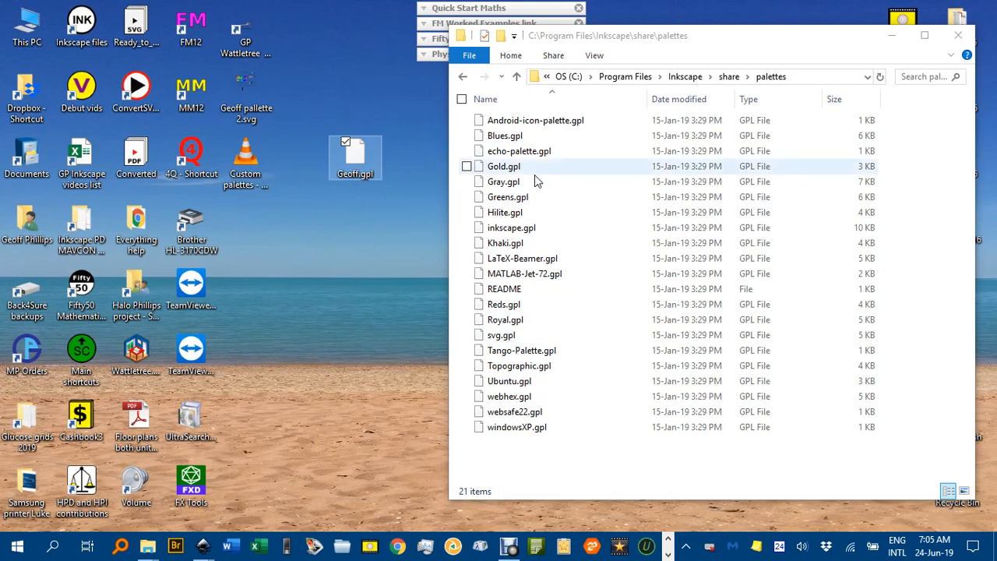
Step: Rename the palette file on the desktop to Geoff.doc, accepting the extension change
click(369, 174)
drag(362, 175, 386, 176)
text(doc)
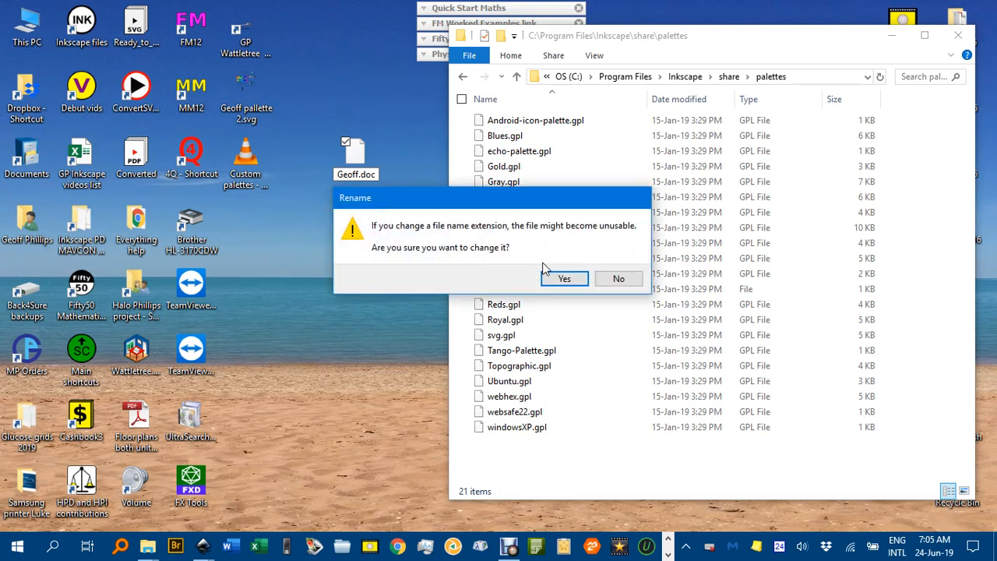
click(564, 280)
Step: Open Geoff.doc from the desktop in Word
drag(373, 205, 404, 232)
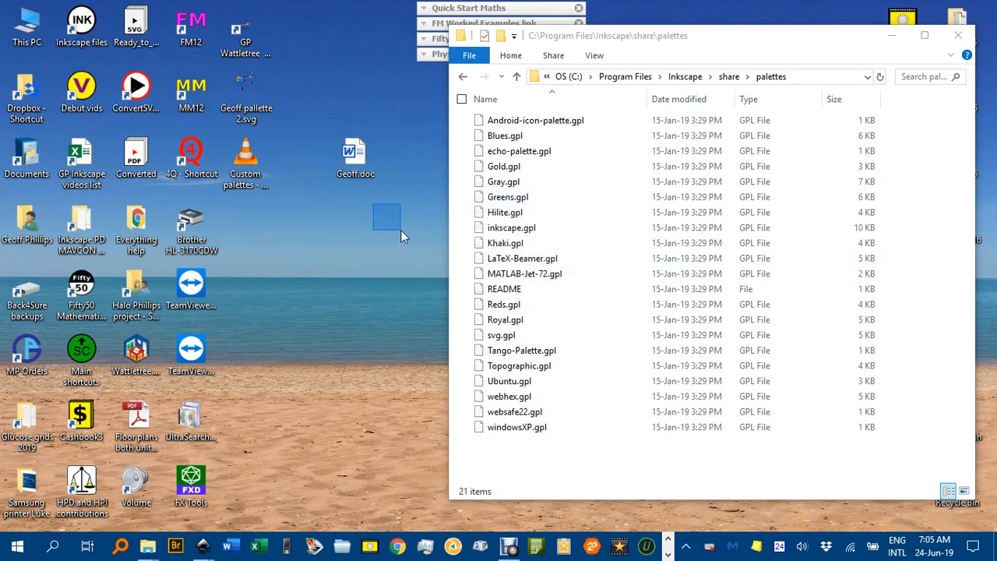
drag(380, 185, 309, 201)
drag(360, 185, 357, 159)
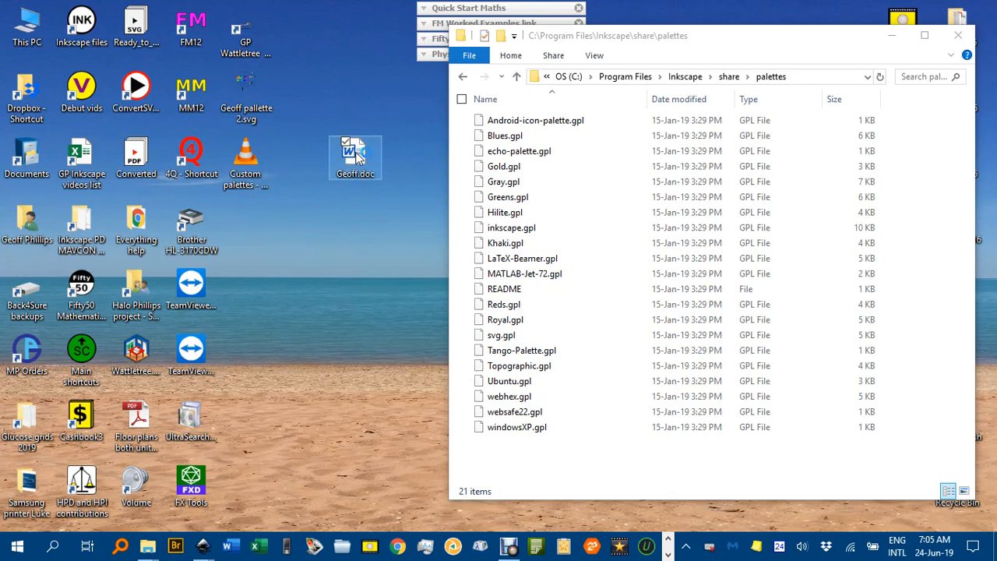
double_click(356, 159)
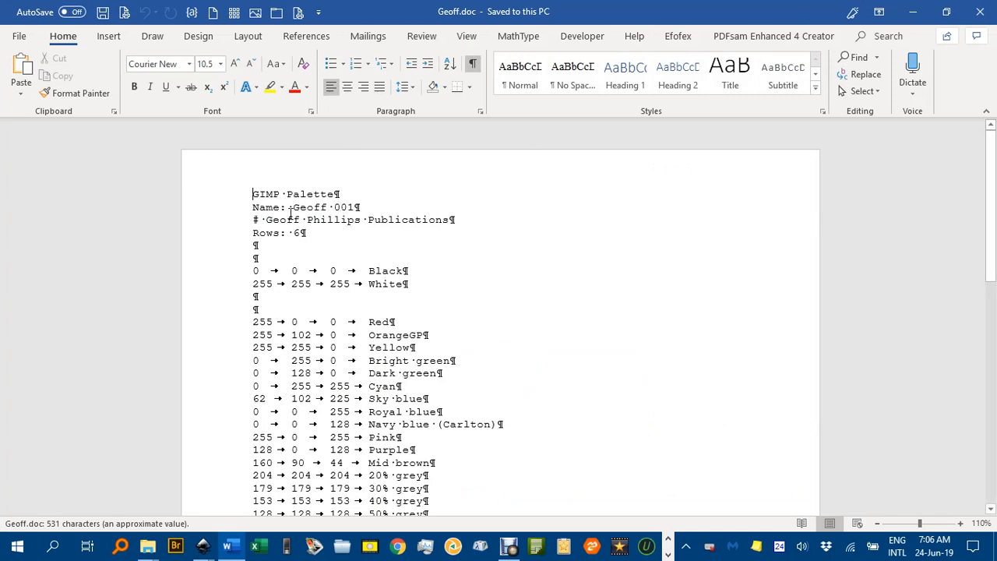
Step: Examine the palette file's header lines and its RGB colour rows, including the values of the Light pink entry
scroll(373, 211, down, 1)
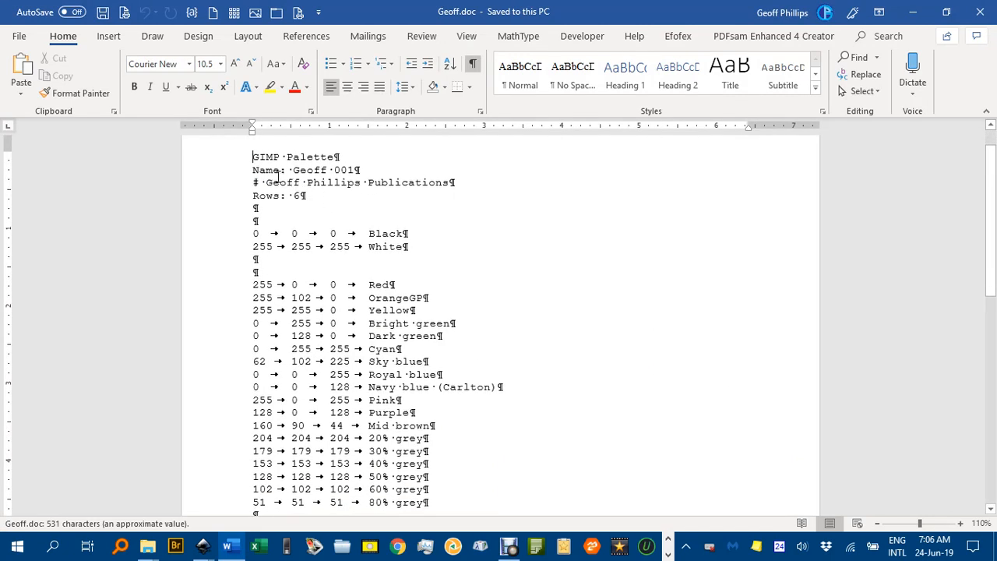
click(231, 163)
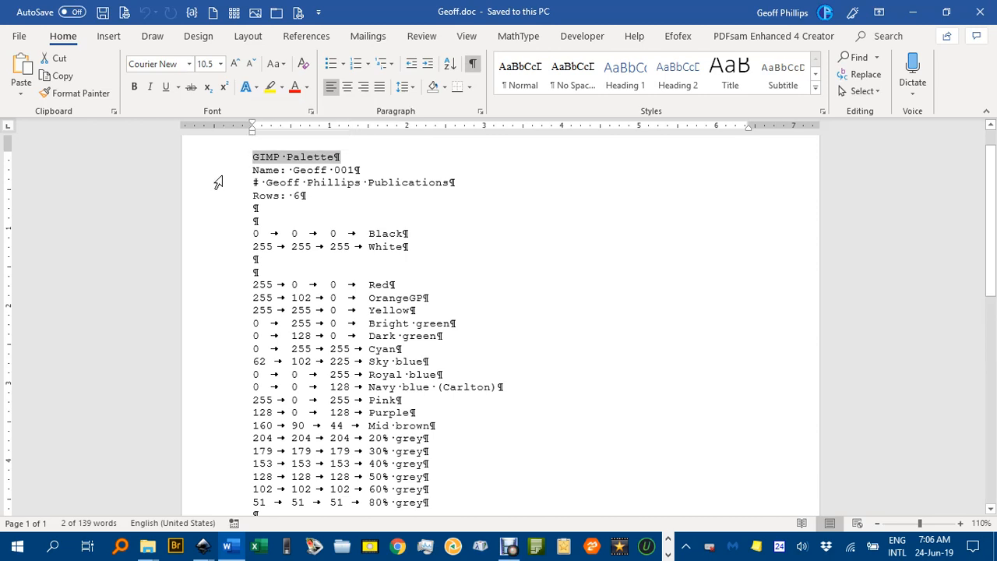
click(219, 173)
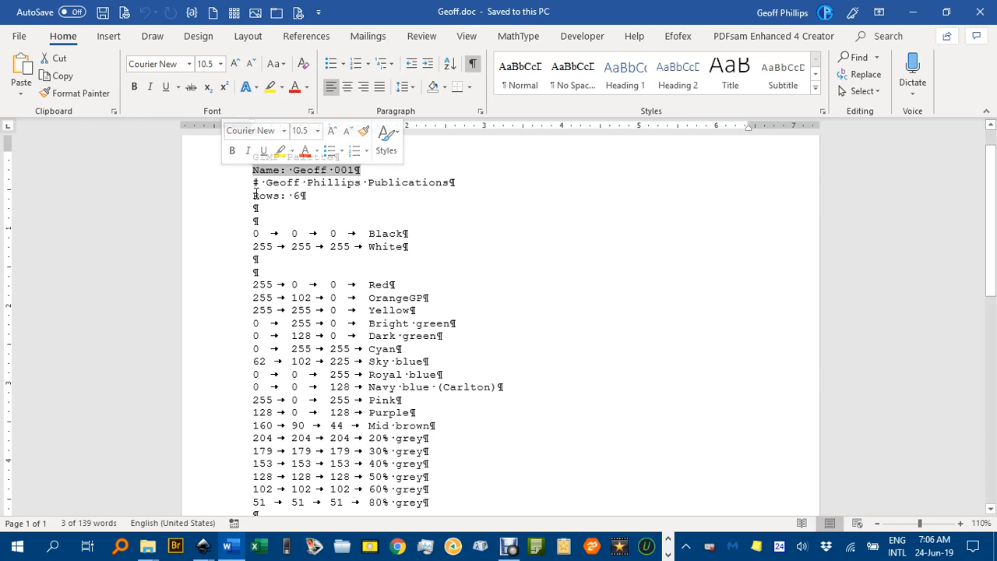
click(201, 187)
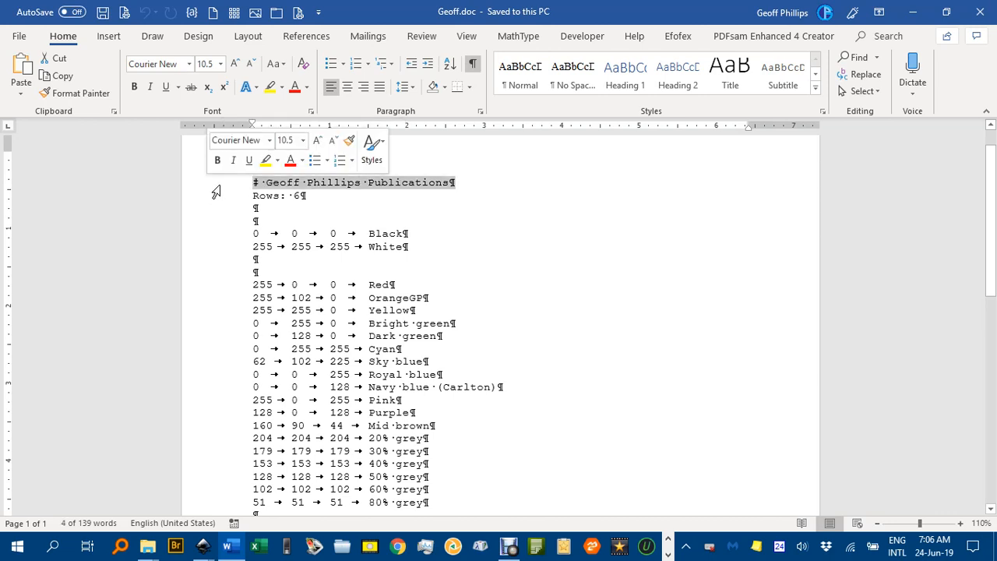
click(315, 201)
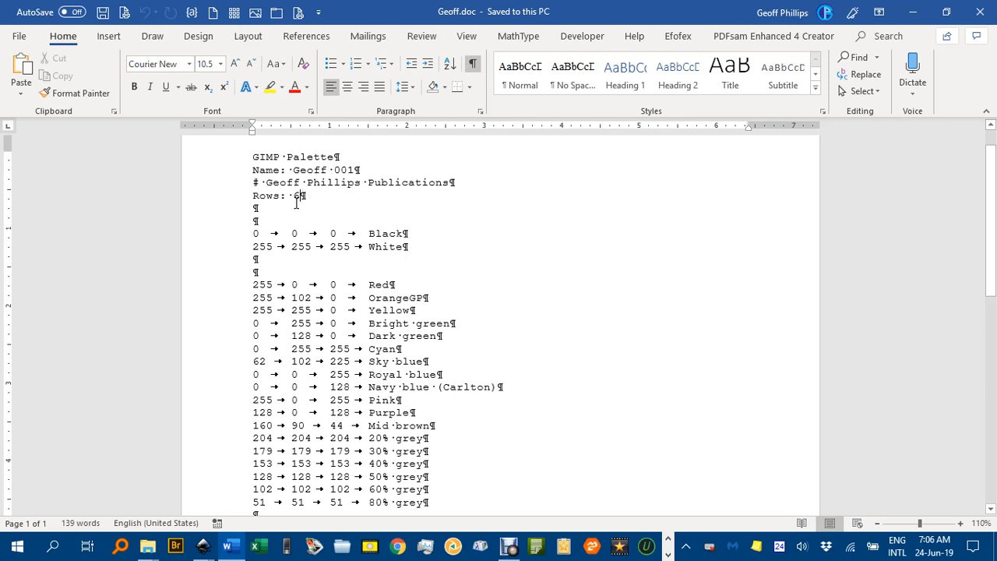
scroll(359, 232, down, 1)
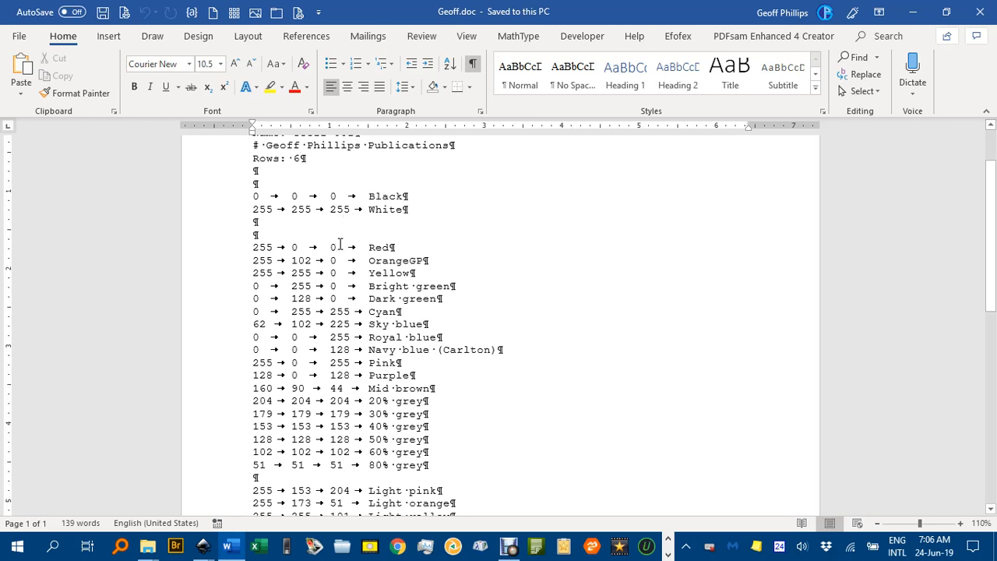
scroll(349, 247, down, 2)
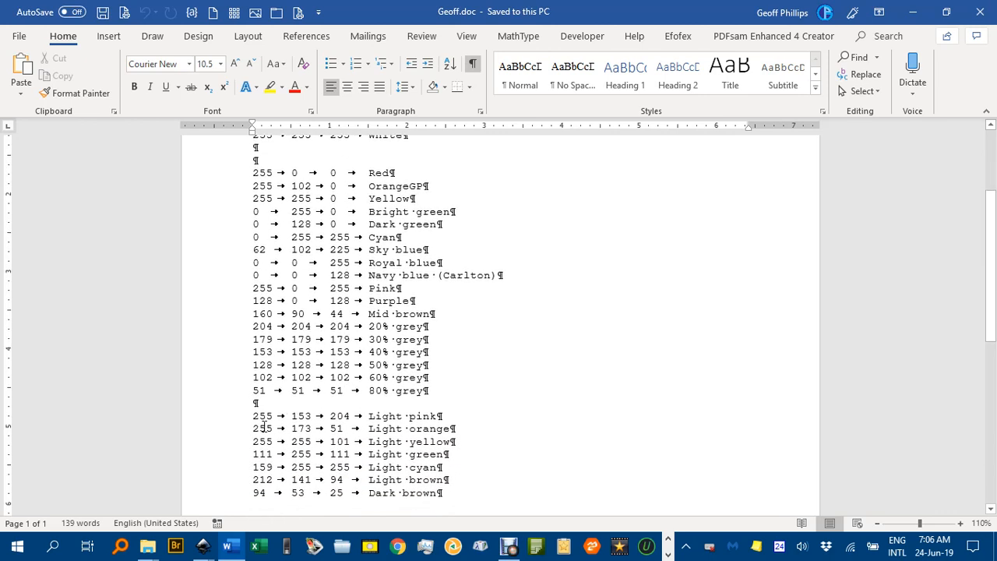
drag(254, 420, 353, 419)
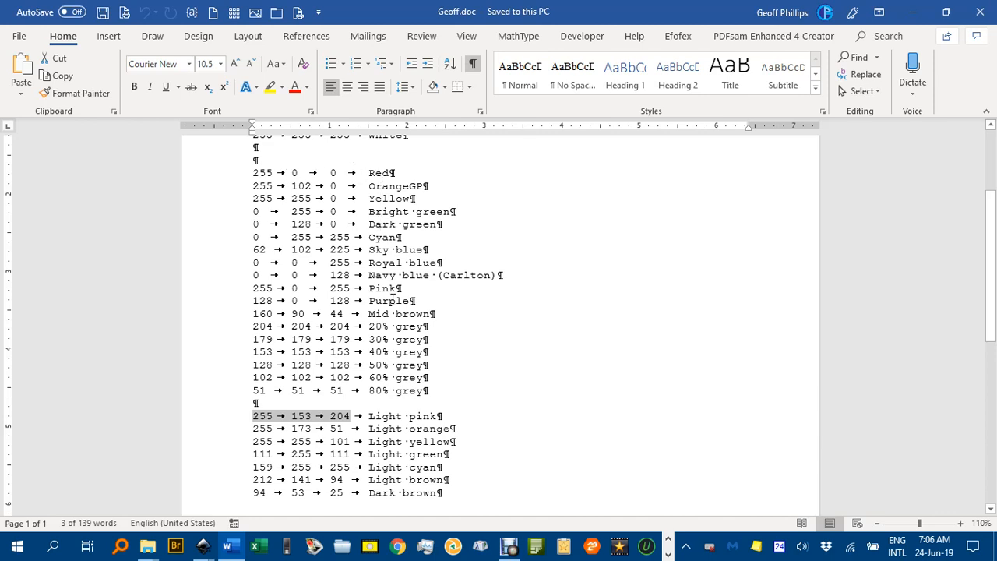
click(502, 290)
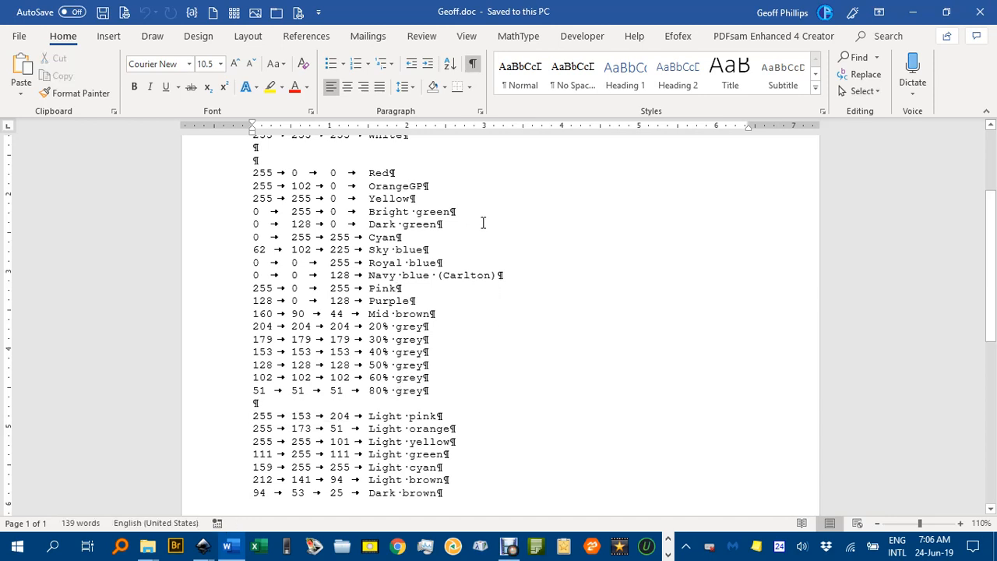
scroll(482, 241, down, 1)
scroll(455, 241, up, 1)
scroll(438, 187, up, 2)
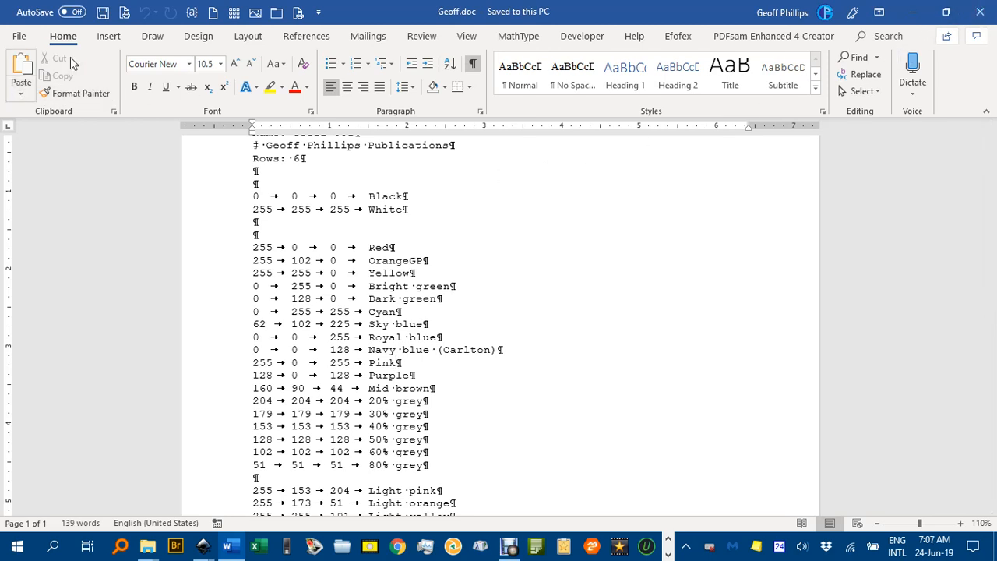
Step: Close the Word document and rename the desktop file back to Geoff.gpl, accepting the extension change
click(980, 21)
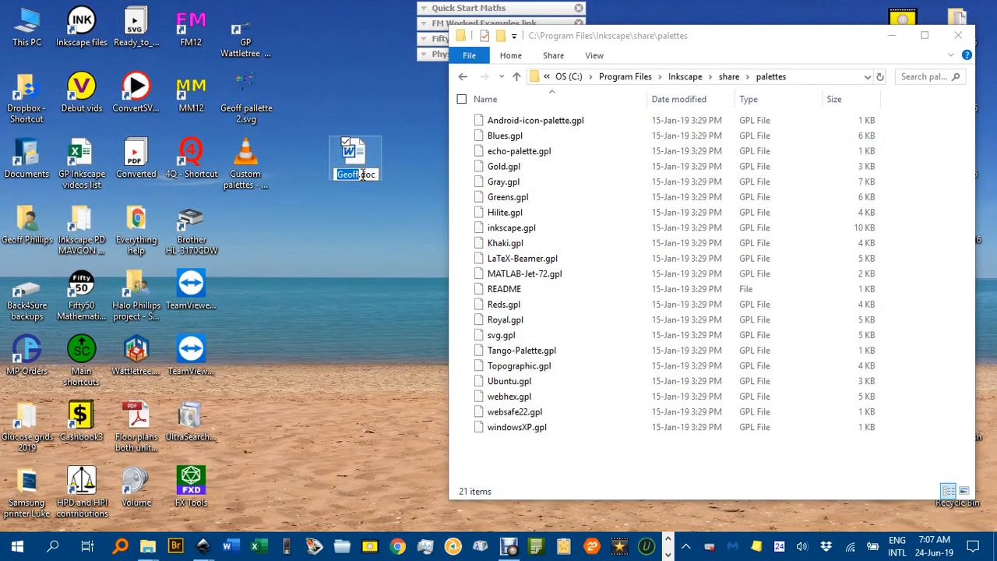
drag(362, 176, 378, 174)
text(g)
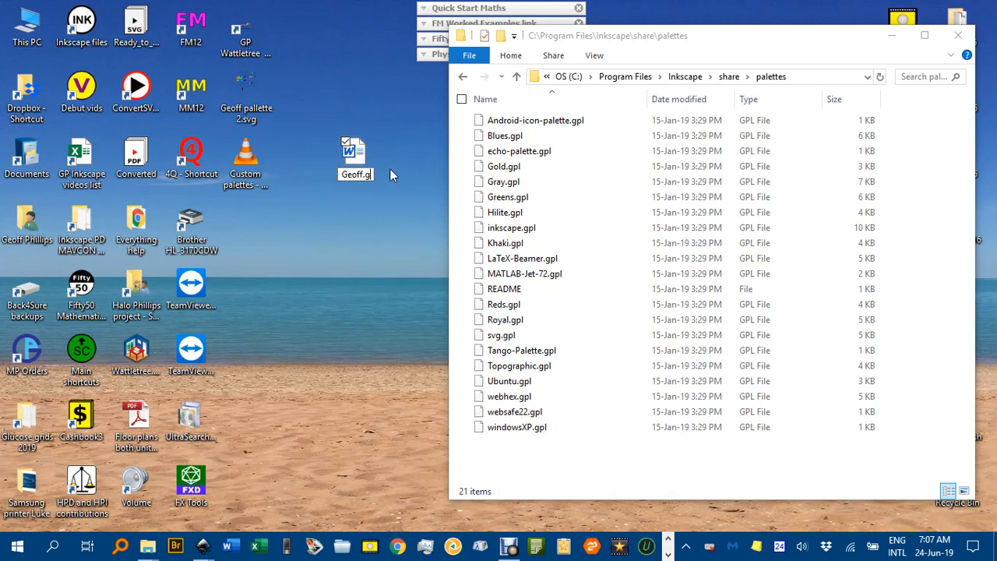
text(pl)
click(364, 228)
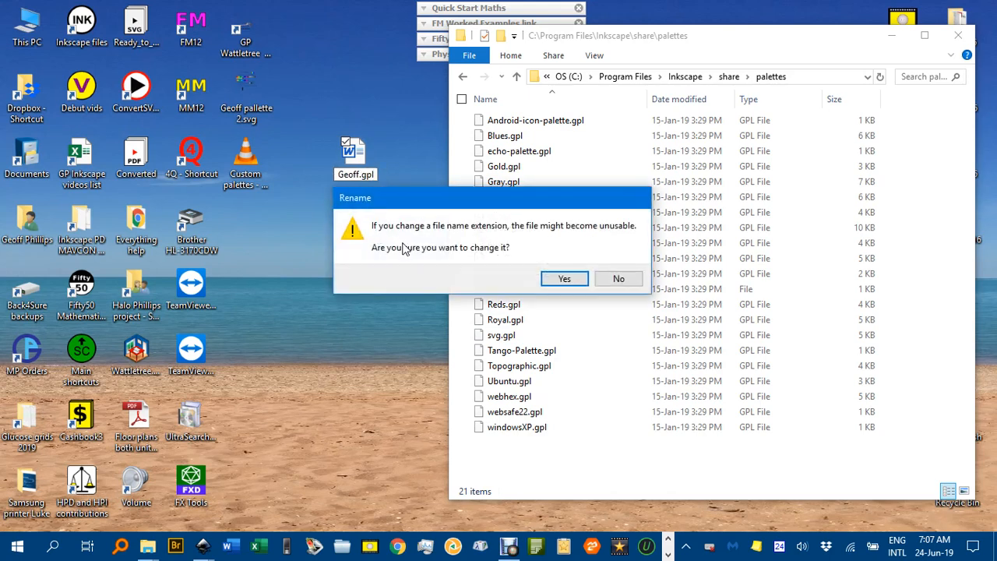
click(564, 278)
Step: Move Geoff.gpl into the palettes folder with administrator permission and close the folder window
drag(363, 225, 565, 179)
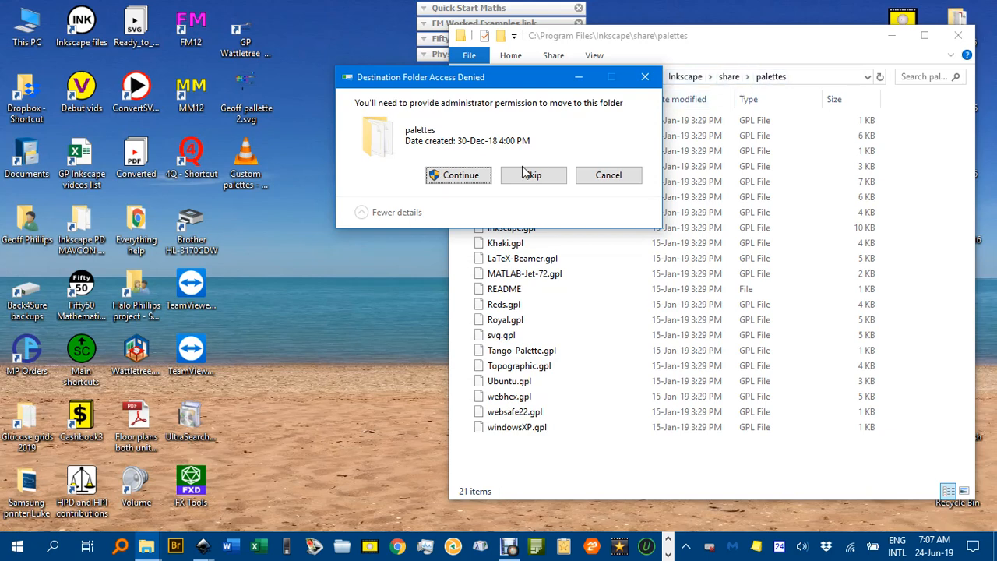
click(472, 178)
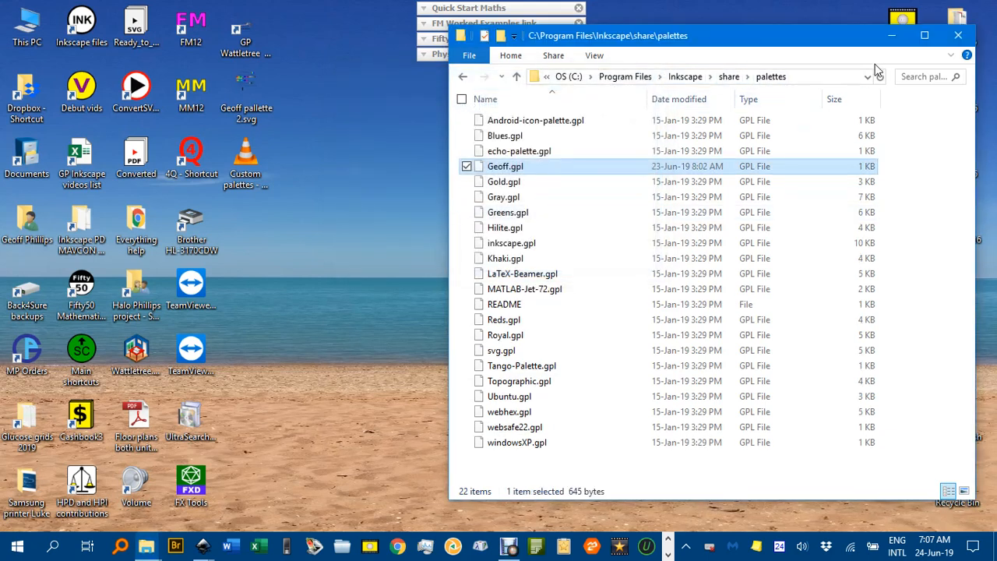
click(959, 36)
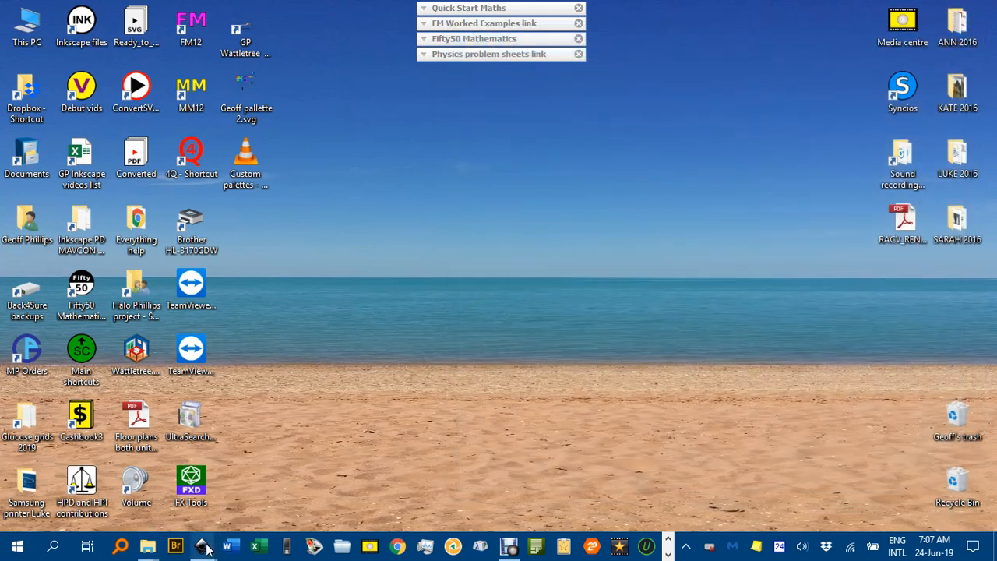
Step: Switch to New document 3 in Inkscape and set the colour strip below the canvas to the Geoff 001 palette
mouse_move(202, 550)
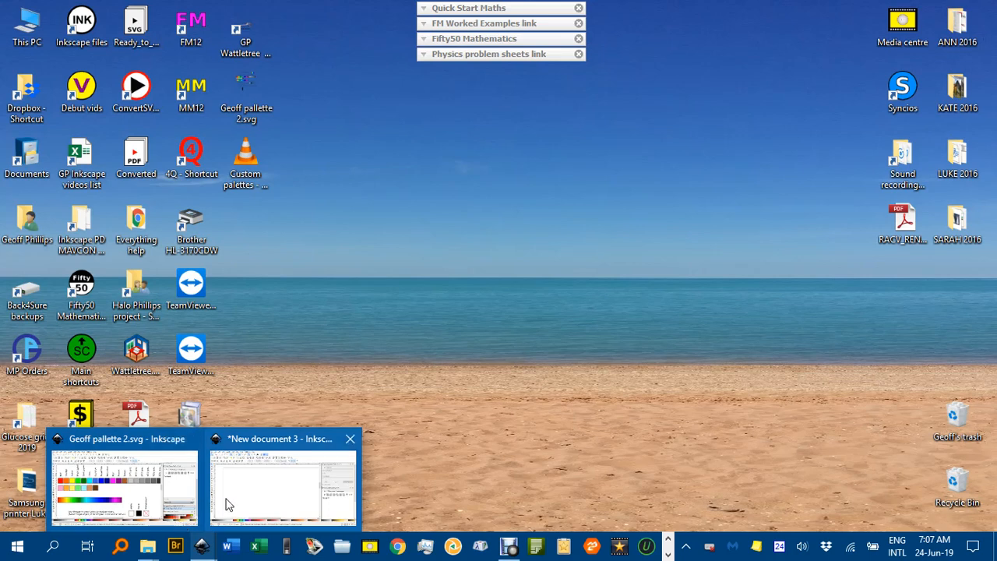
click(152, 502)
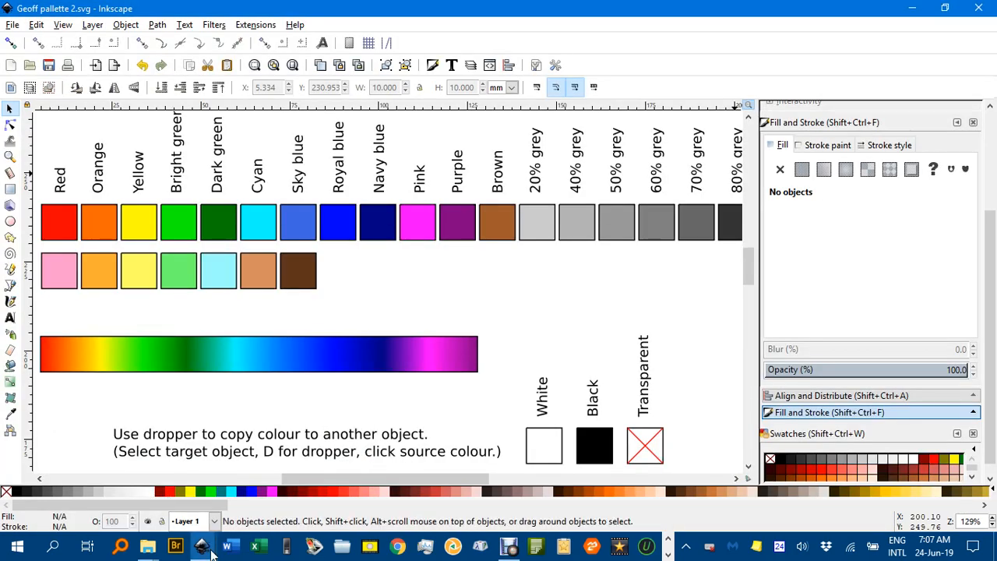
mouse_move(202, 549)
click(269, 493)
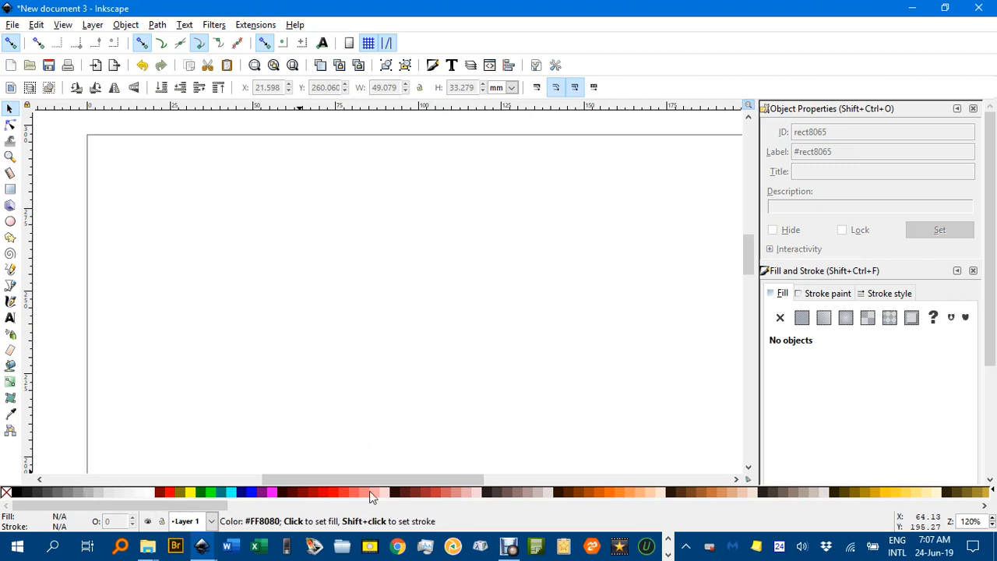
click(993, 493)
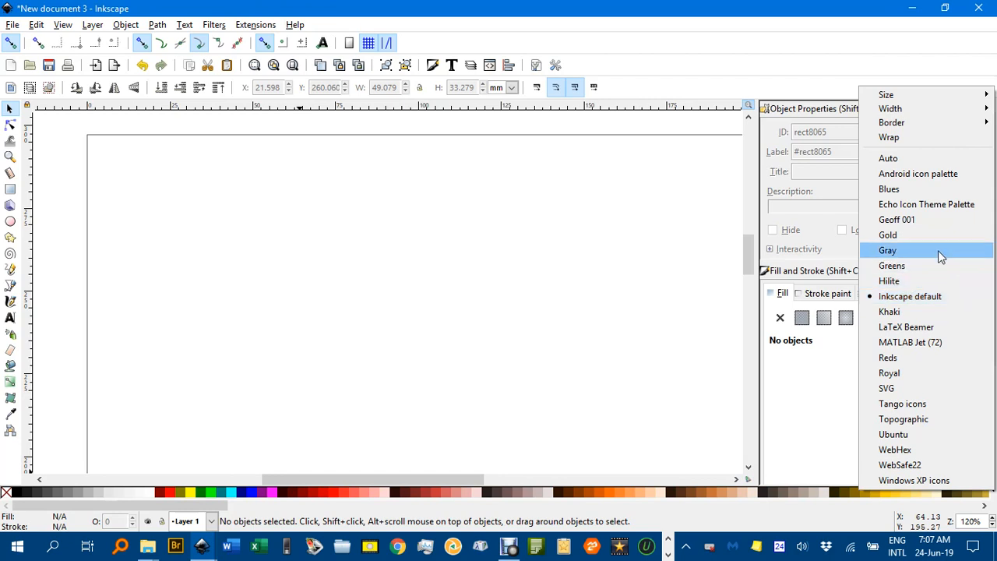
click(897, 220)
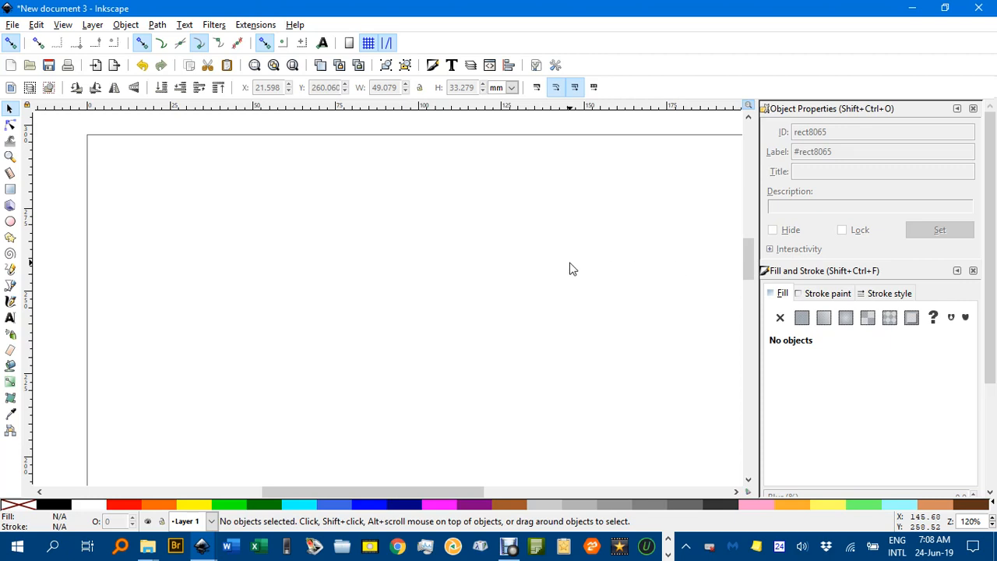
Step: Open the Swatches dialog and look through its first rows of colours
key(ctrl+shift+w)
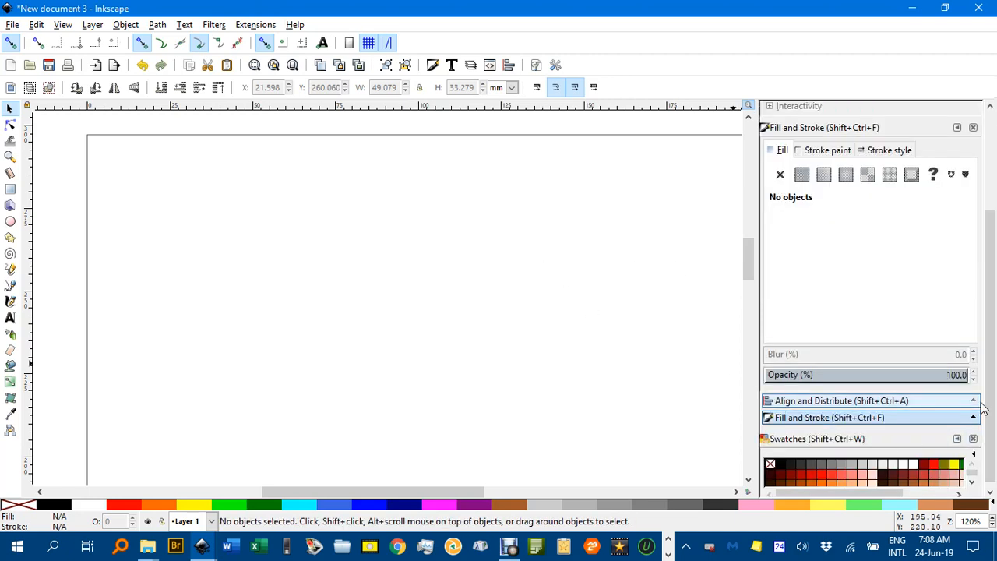
scroll(983, 424, up, 1)
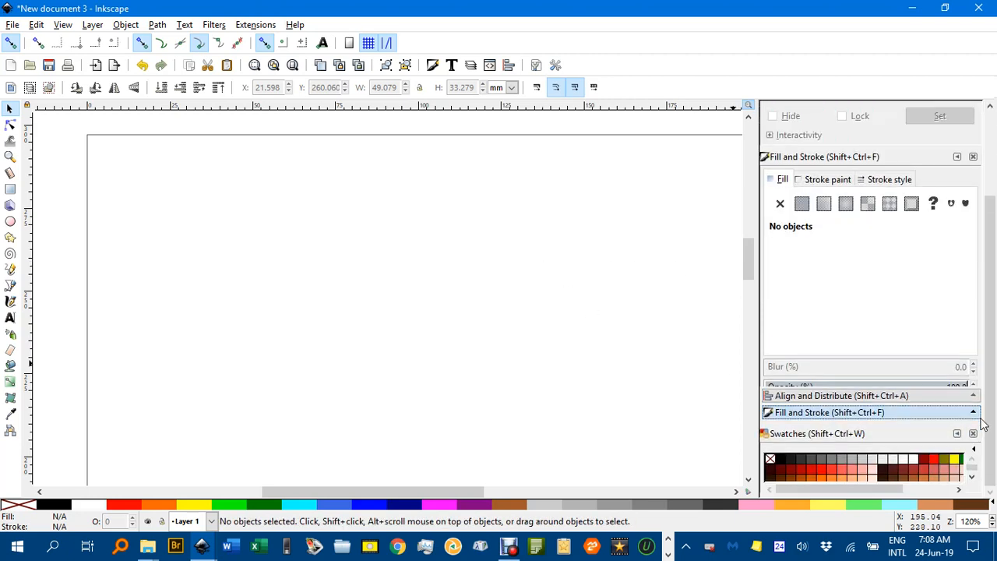
click(972, 477)
click(971, 477)
click(972, 477)
click(972, 477)
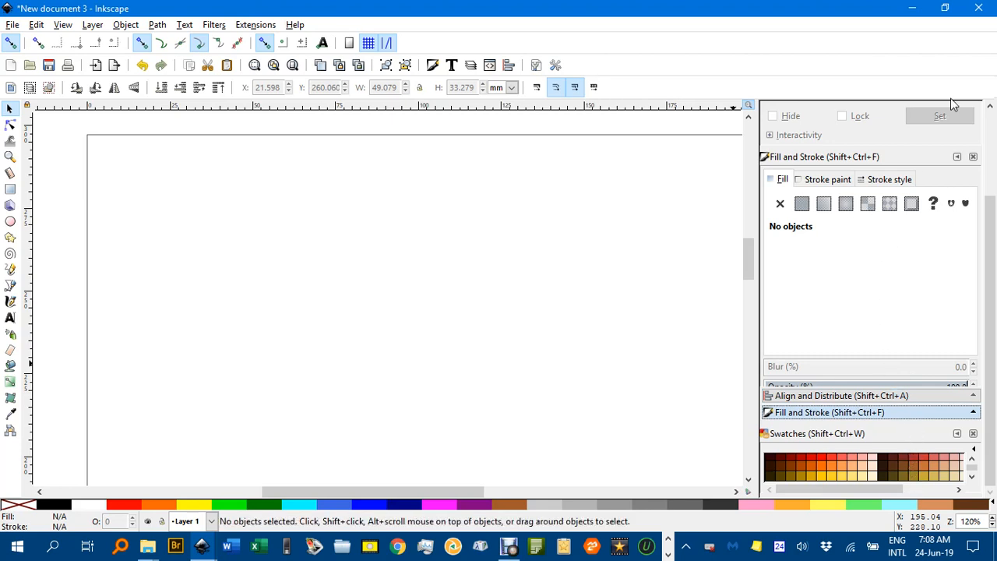
Step: Close the Object Properties, Fill and Stroke, and Align and Distribute dialogs and widen the remaining Swatches dock
drag(990, 196, 988, 108)
click(973, 110)
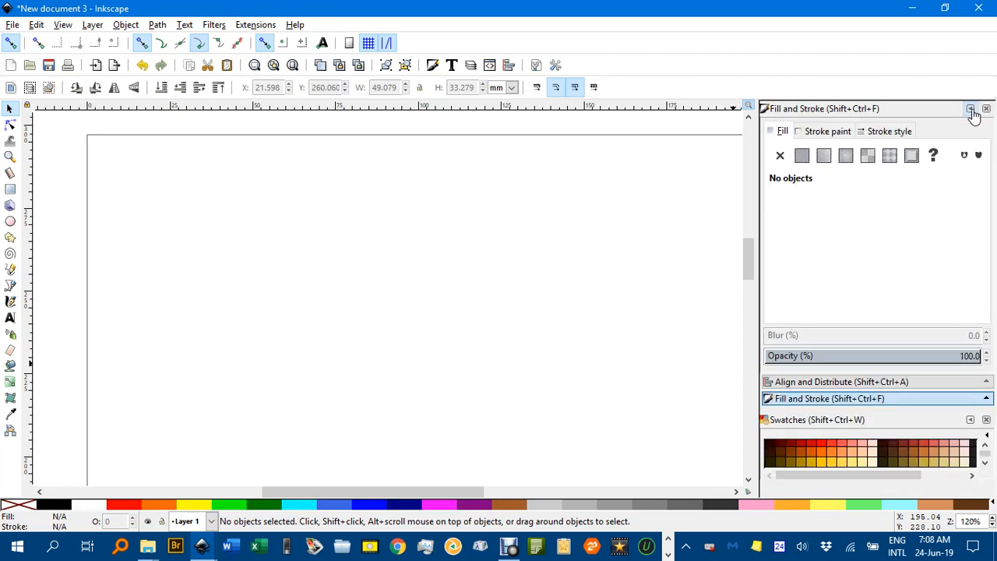
click(986, 109)
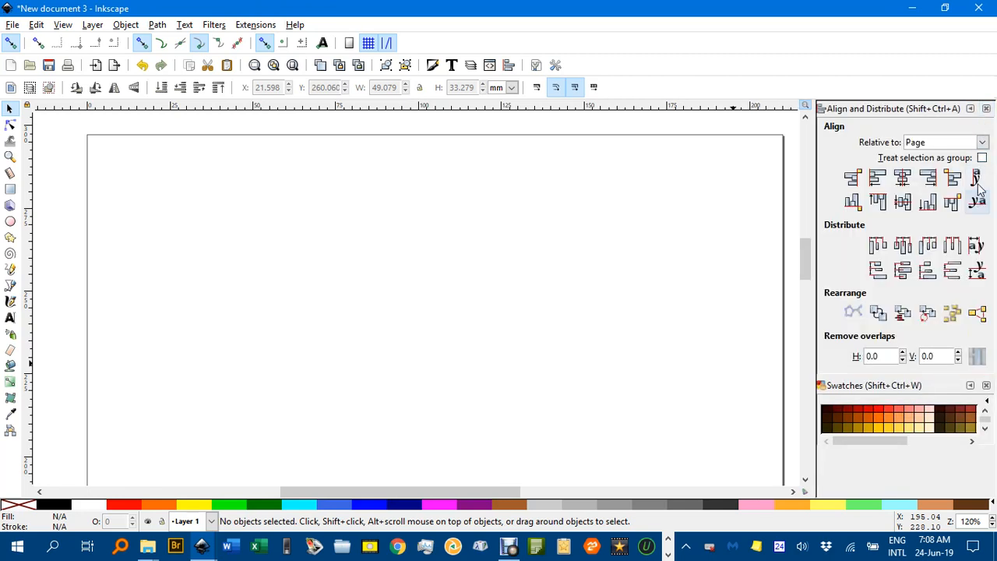
click(987, 109)
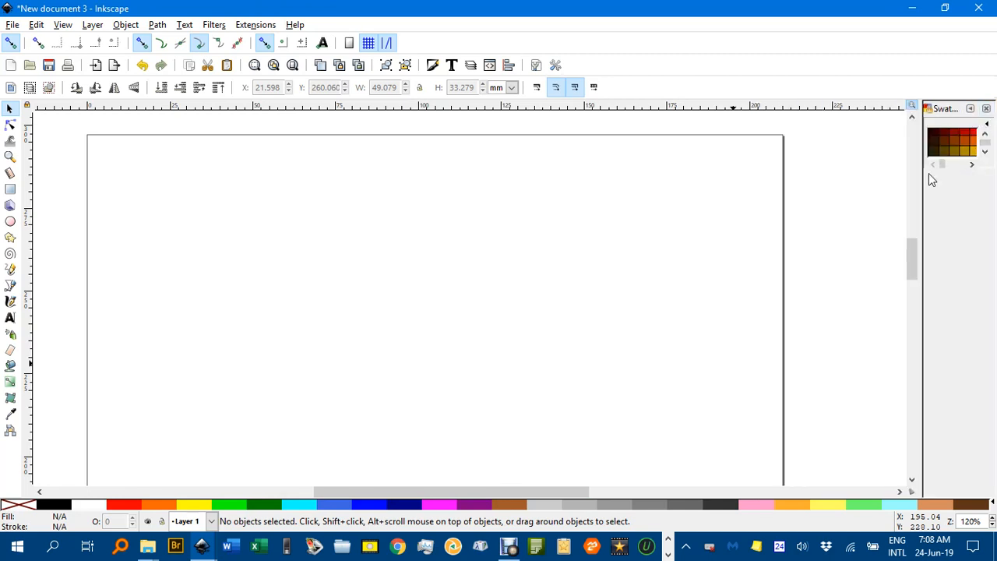
drag(922, 183, 842, 176)
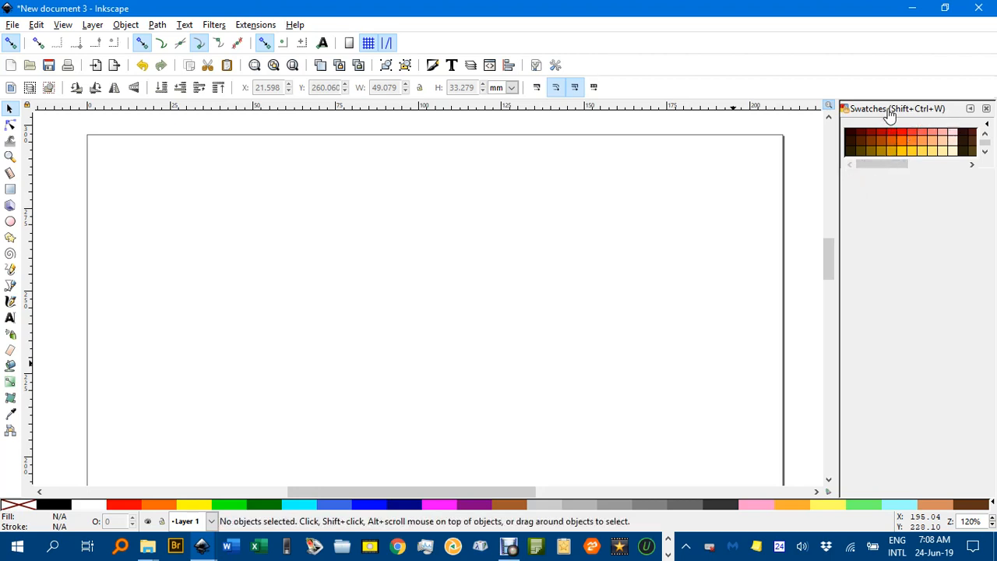
Step: Look through the Inkscape default palette's colour rows in the Swatches dialog, widening the dock slightly
click(985, 152)
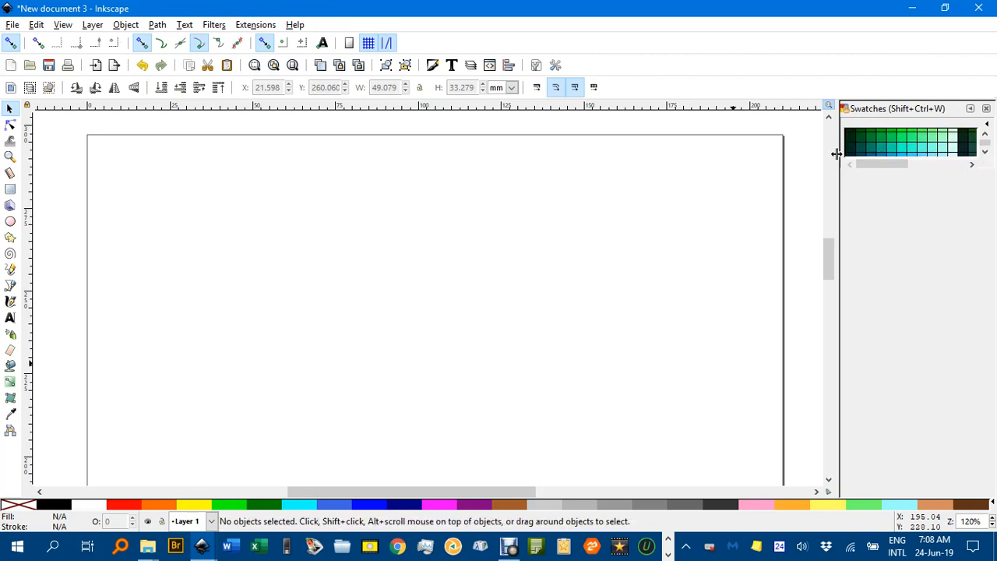
drag(836, 153, 807, 153)
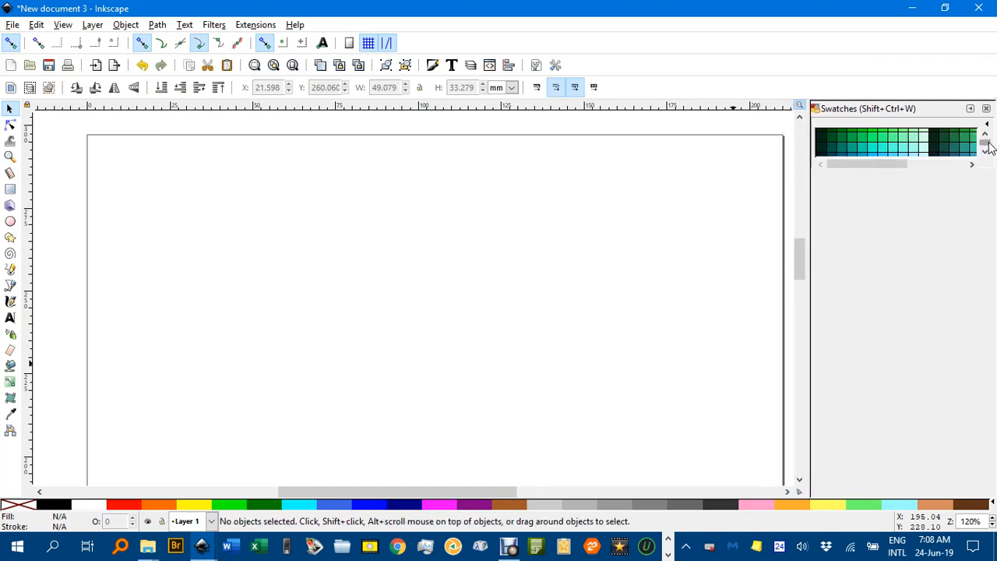
drag(986, 148, 986, 140)
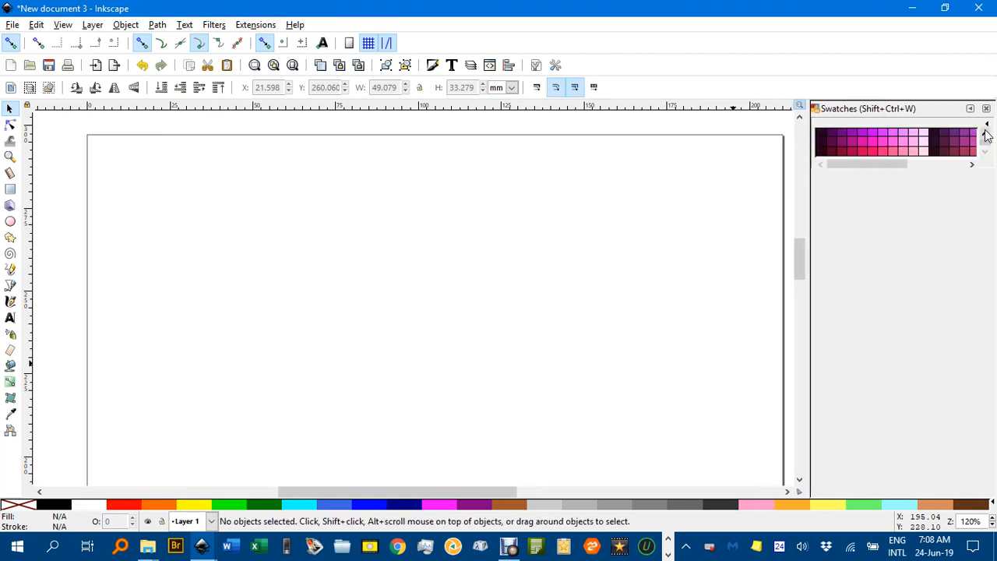
scroll(986, 135, down, 5)
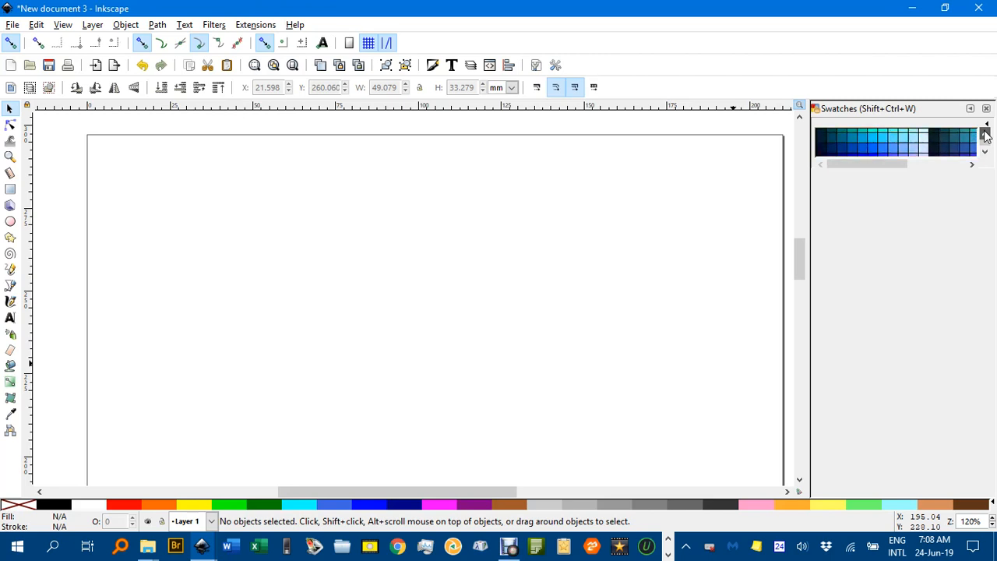
scroll(984, 136, down, 3)
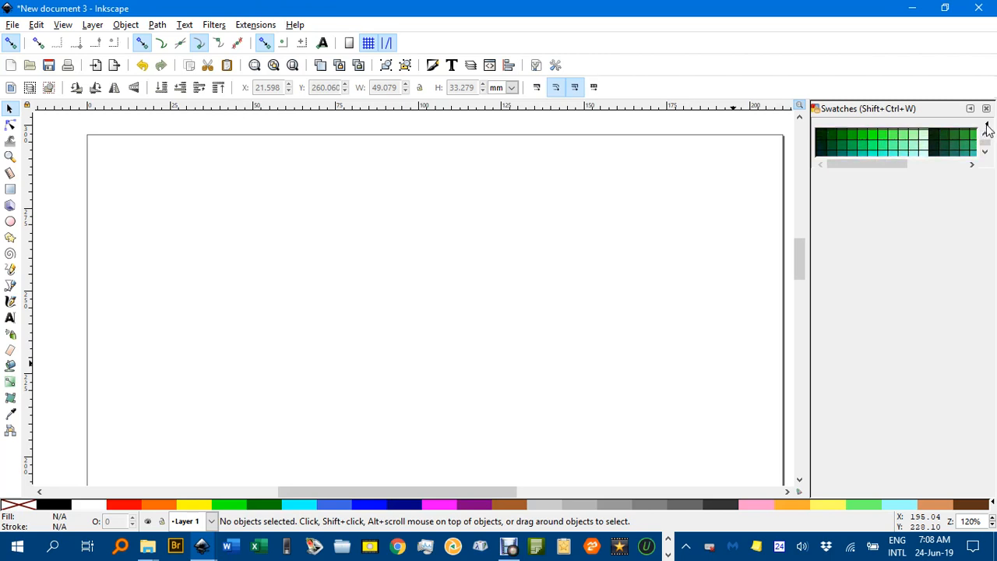
drag(986, 143, 986, 145)
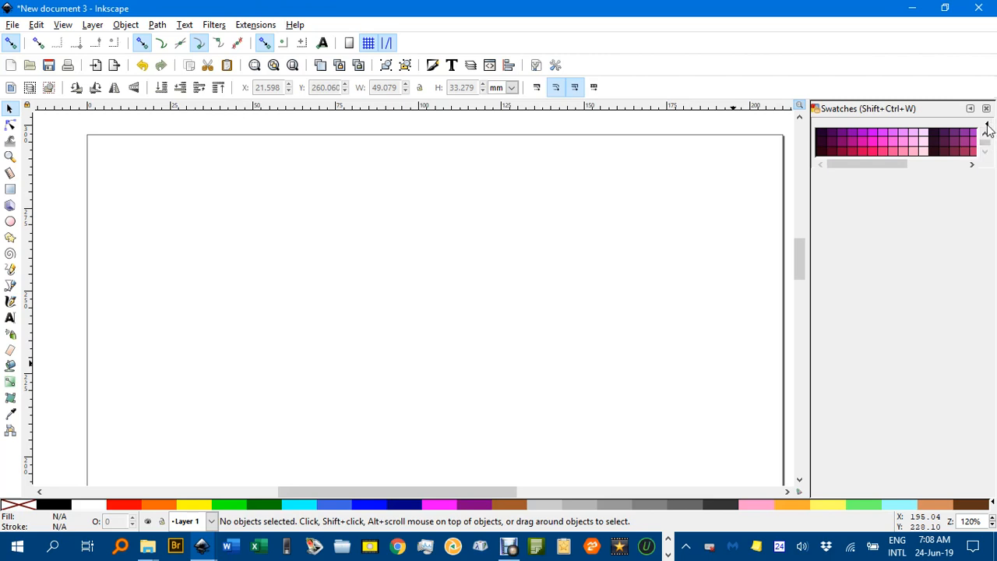
Step: Set the Swatches dialog to the Geoff 001 palette and adjust the dialog's height to fit its colours
click(988, 127)
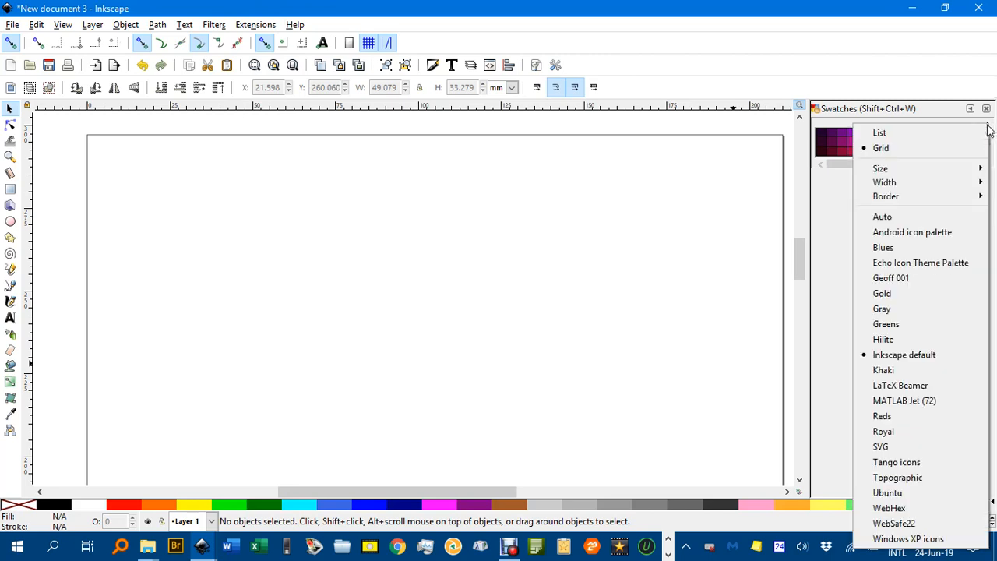
click(915, 282)
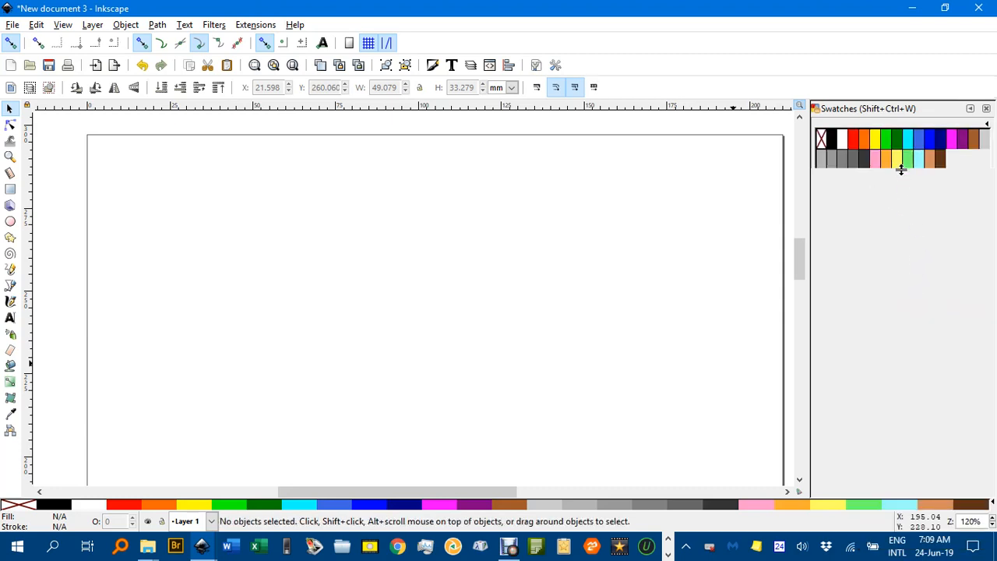
mouse_move(902, 170)
mouse_down()
mouse_move(897, 281)
mouse_move(897, 175)
mouse_up()
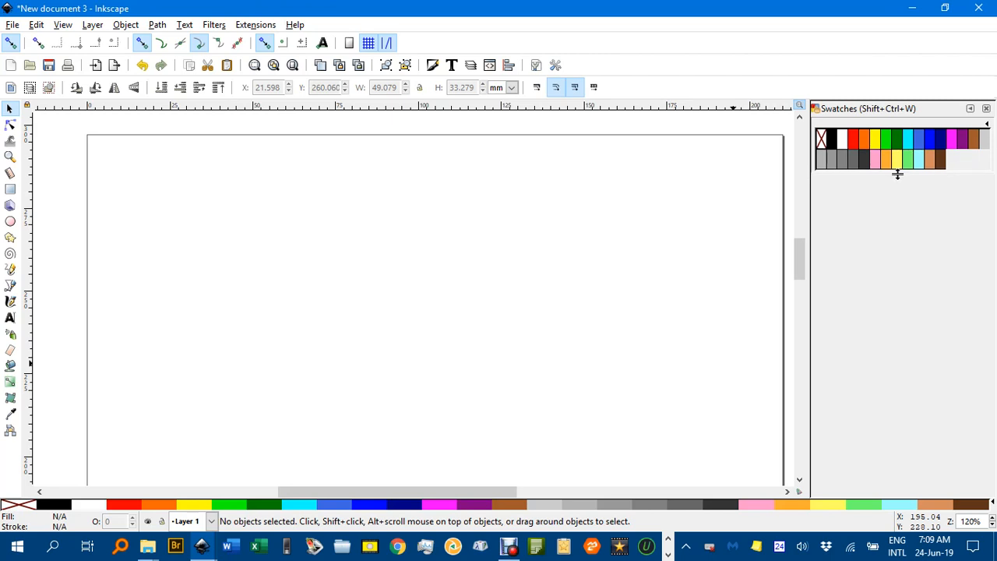
Step: Show the Android icon palette in the Swatches dialog and make the dialog taller to display more of its colours
click(990, 126)
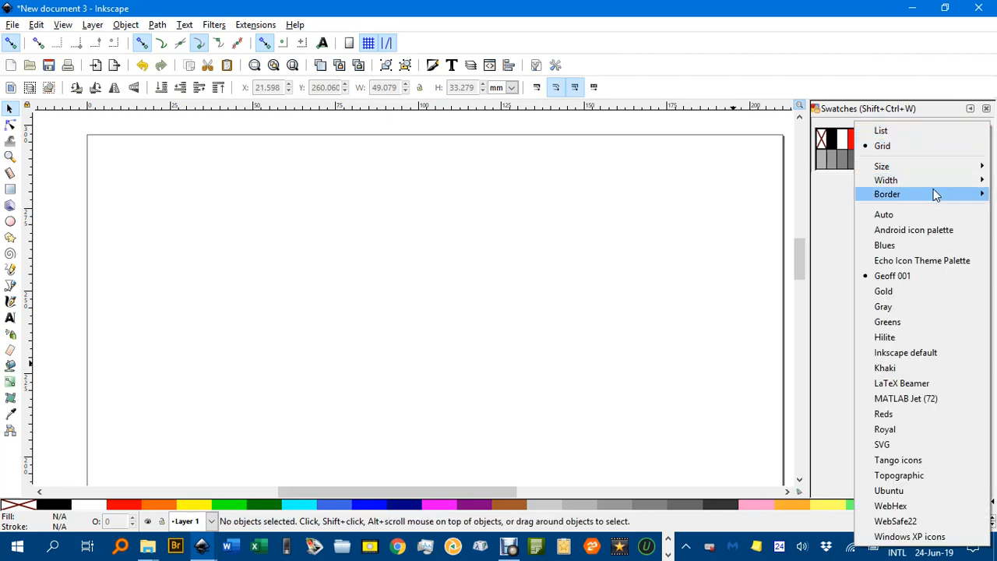
click(928, 230)
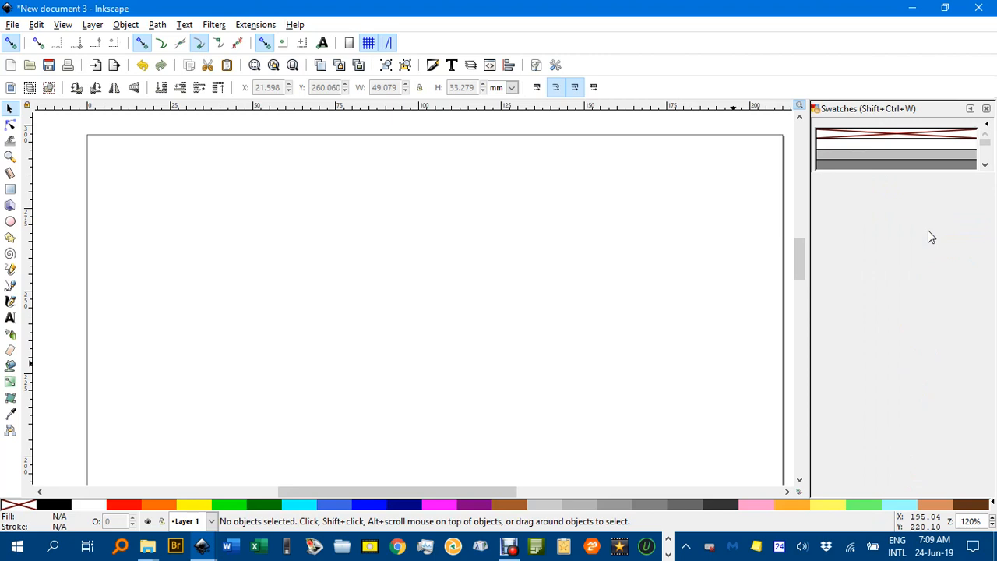
click(986, 165)
click(986, 165)
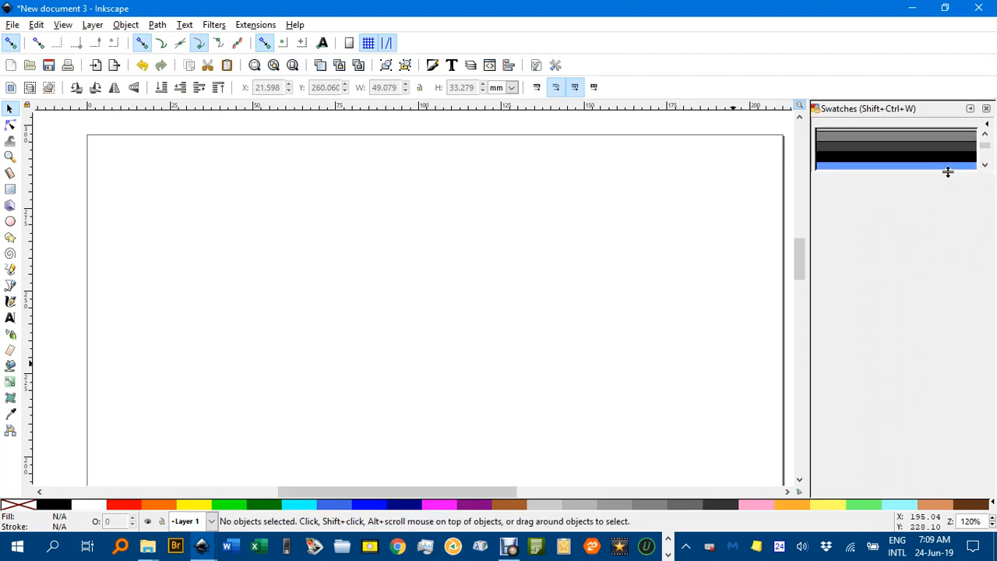
drag(948, 171, 933, 296)
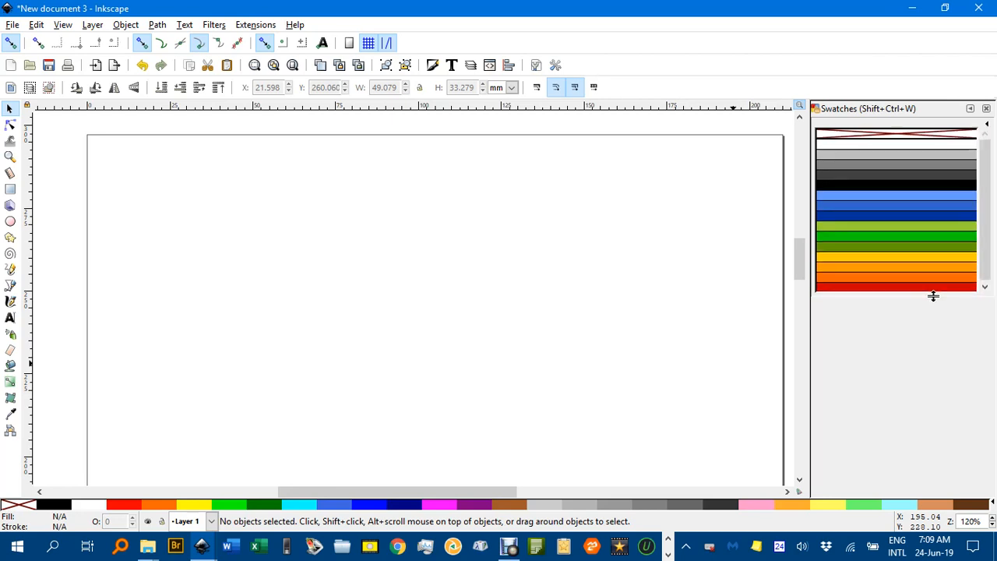
Step: Collapse and reopen the Swatches dock, widen it, and set its palette back to Geoff 001
click(985, 111)
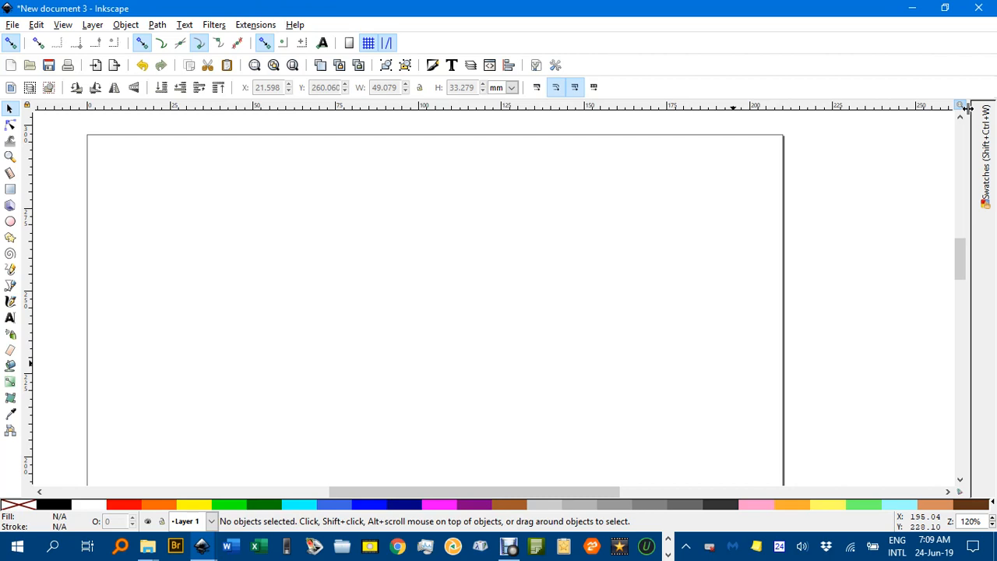
click(983, 128)
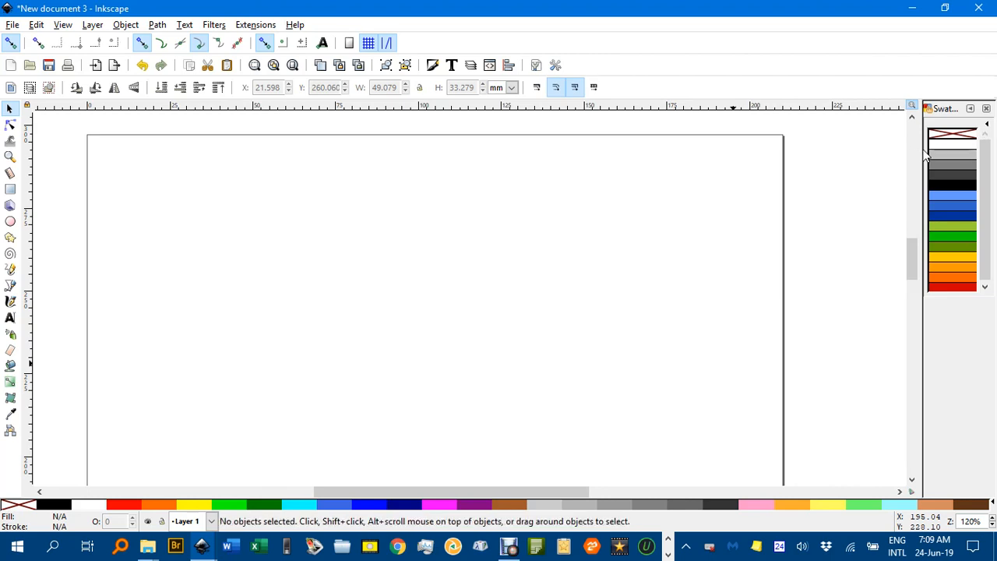
drag(920, 150, 800, 171)
click(987, 124)
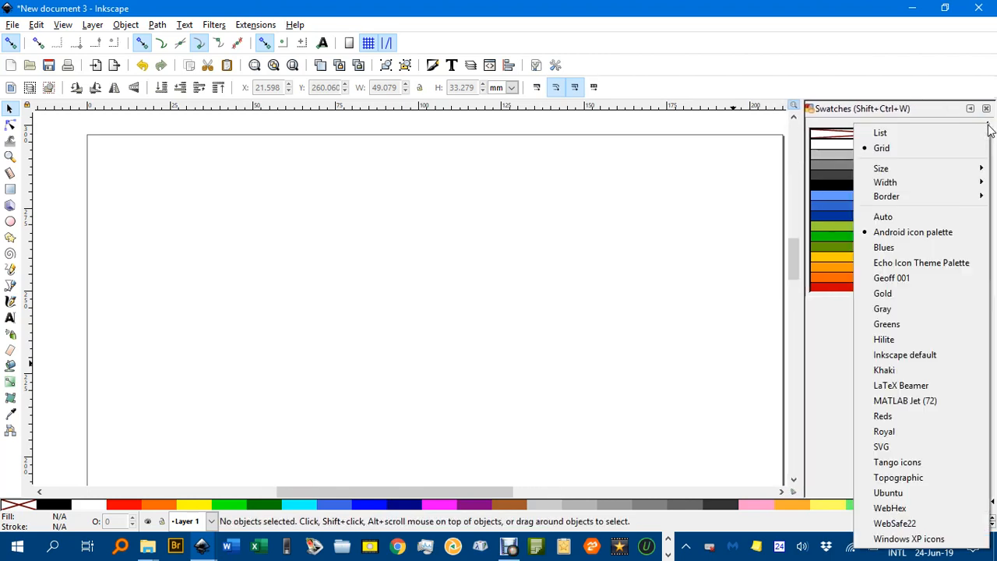
click(909, 278)
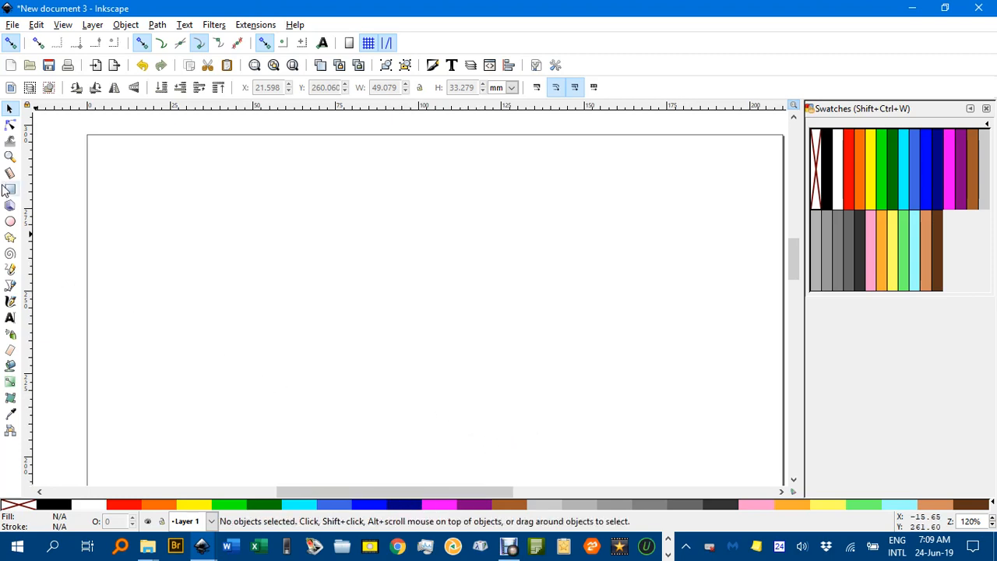
Step: Draw an ellipse with radii of about 35.3 and 17.2 mm, fill it with OrangeGP, and change the fill to Sky blue
click(11, 223)
drag(210, 214, 445, 329)
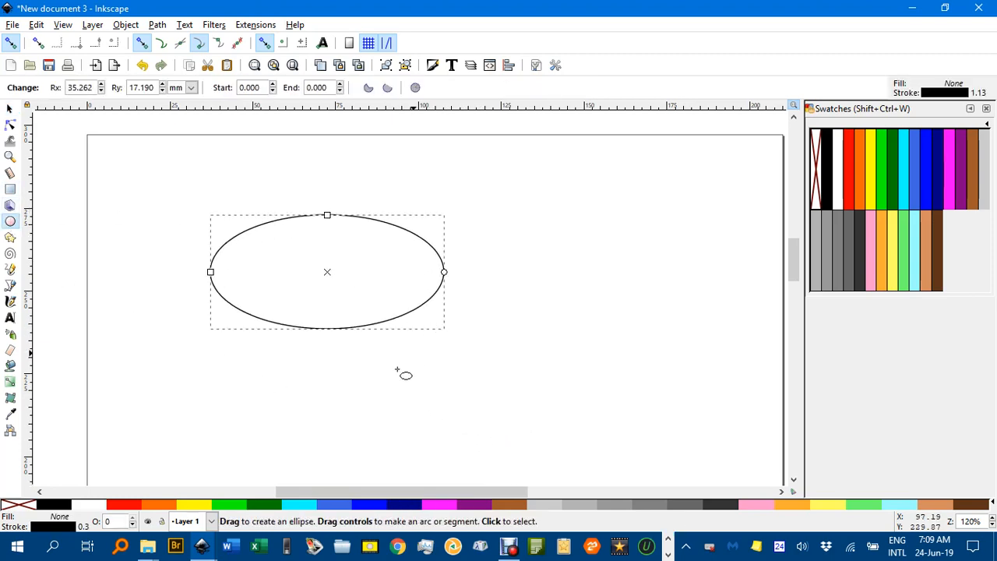
click(857, 184)
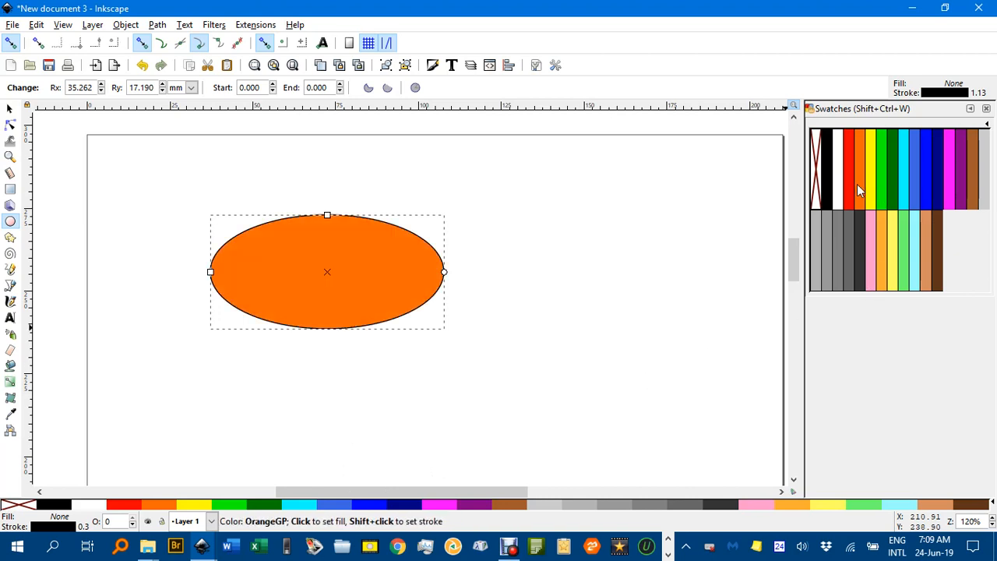
click(325, 508)
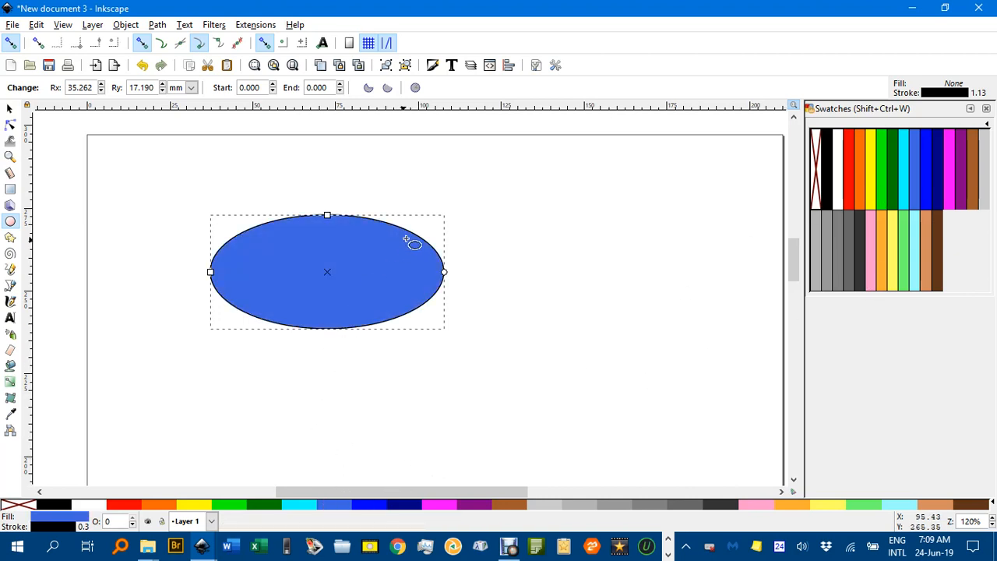